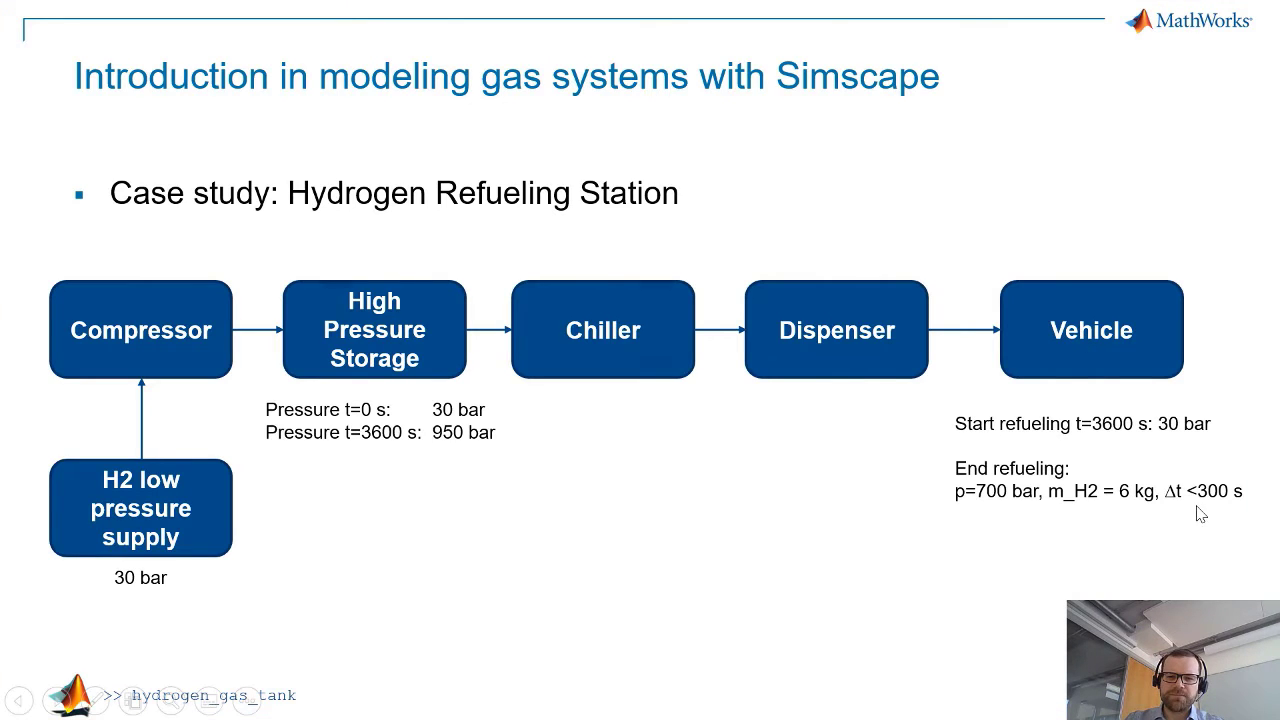
Open the HydrogenGasTank model and bring its title and low-pressure supply into view
key("alt+Tab")
left_click(263, 76)
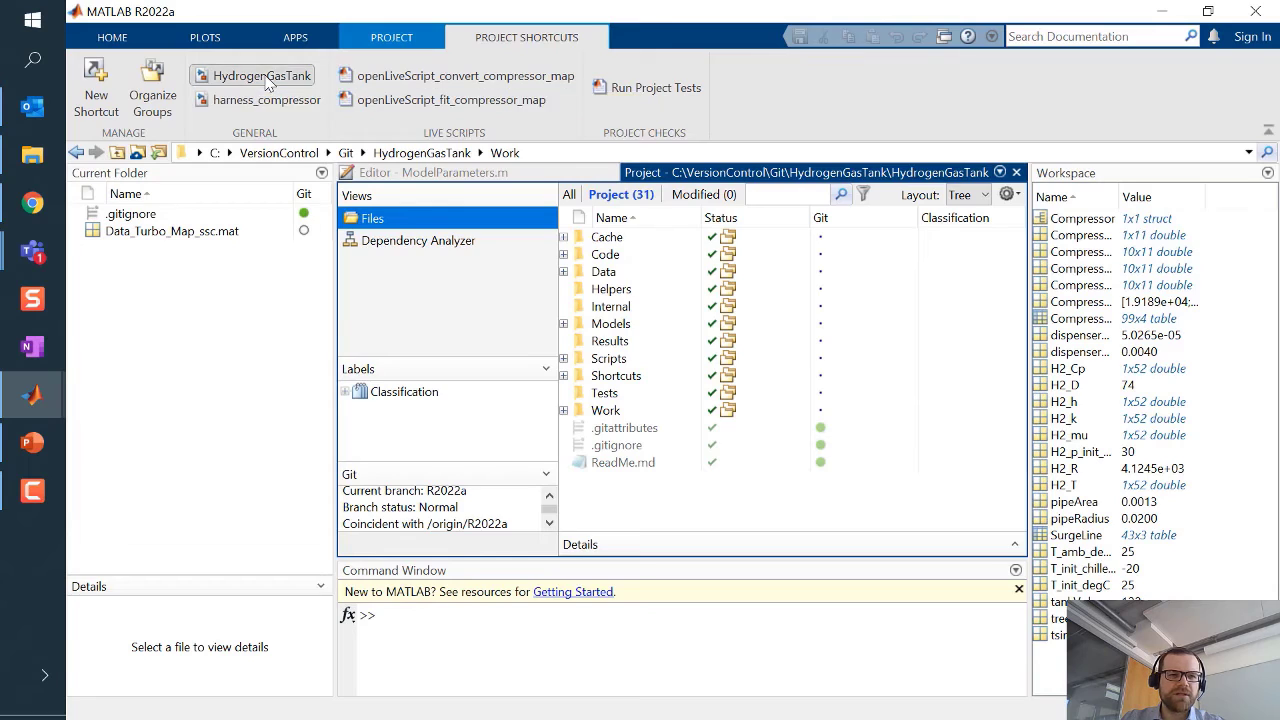
scroll(387, 311, "up", 5)
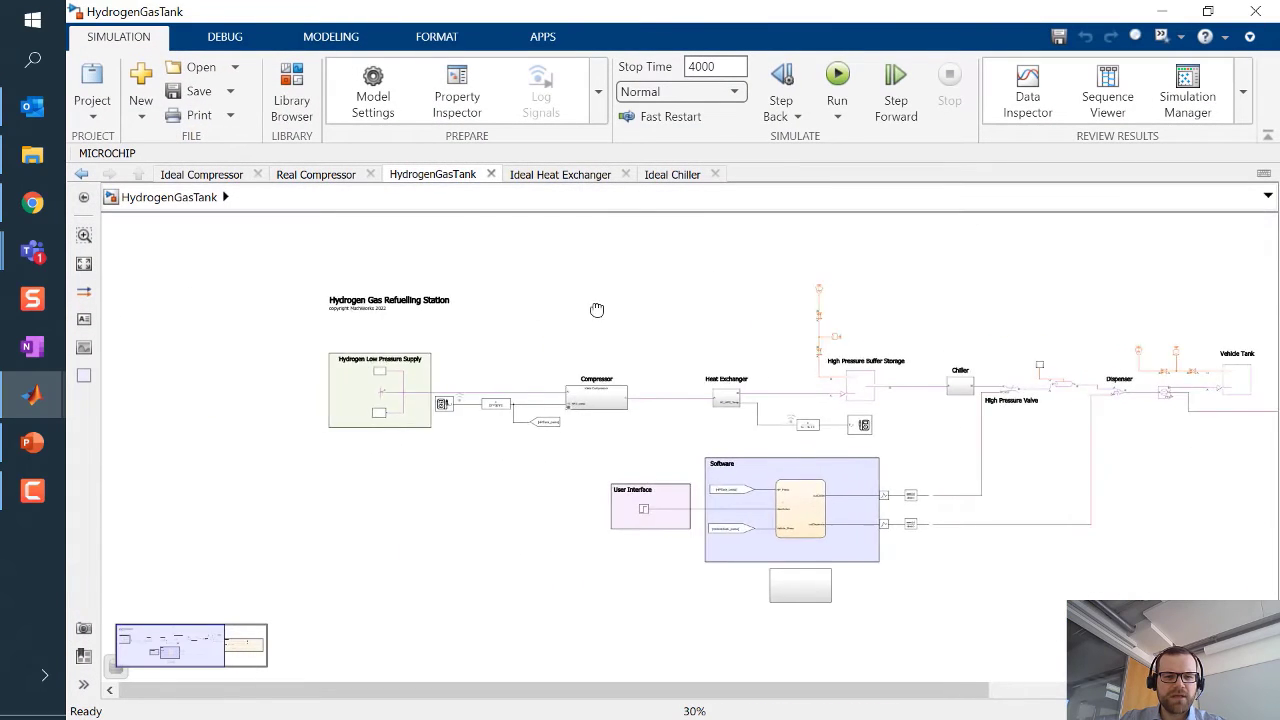
scroll(513, 386, "up", 3)
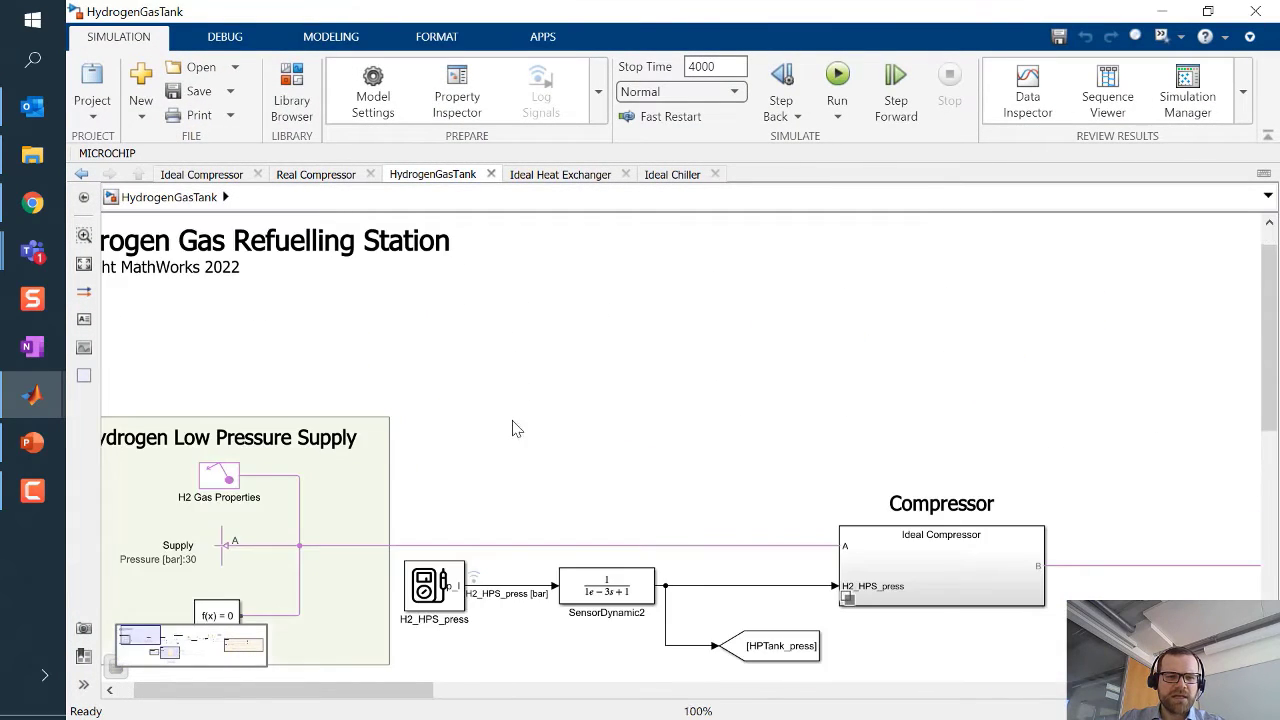
left_click_drag(617, 391, 900, 300)
Pan through the sensors, Compressor, Heat Exchanger, buffer storage, Chiller, High Pressure Valve and Dispenser
scroll(926, 290, "down", 2)
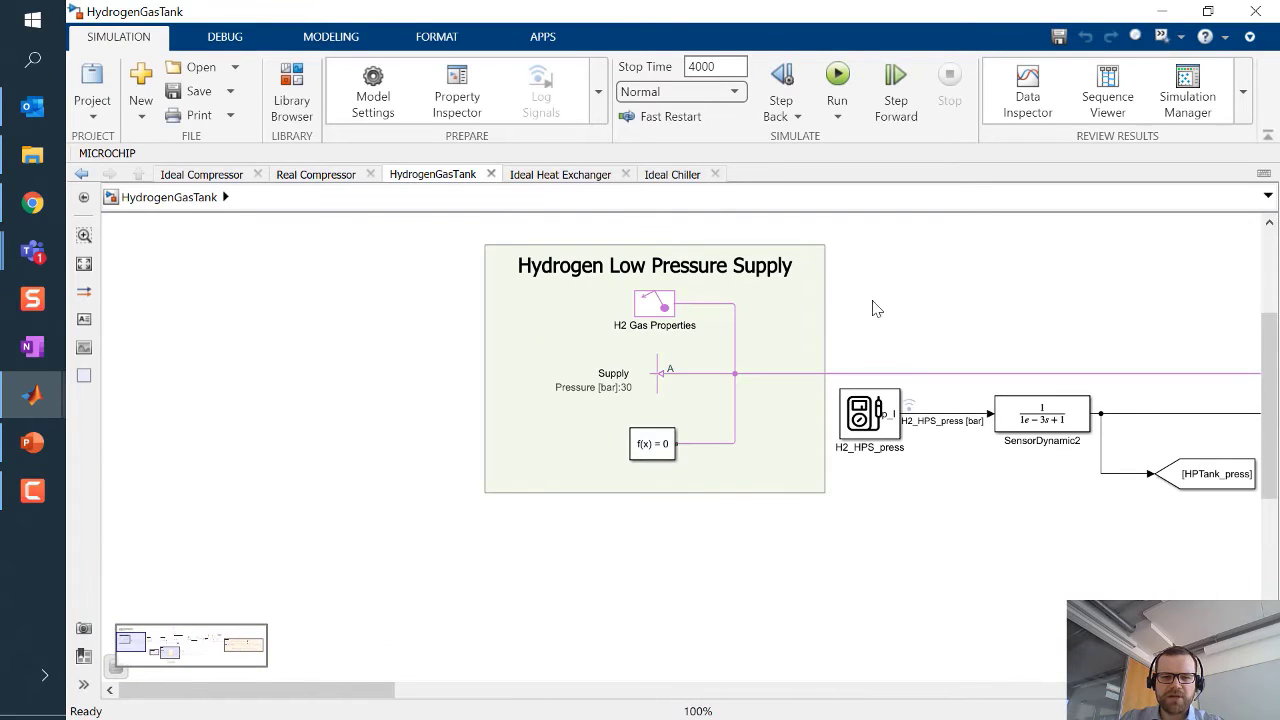
left_click_drag(1054, 323, 312, 340)
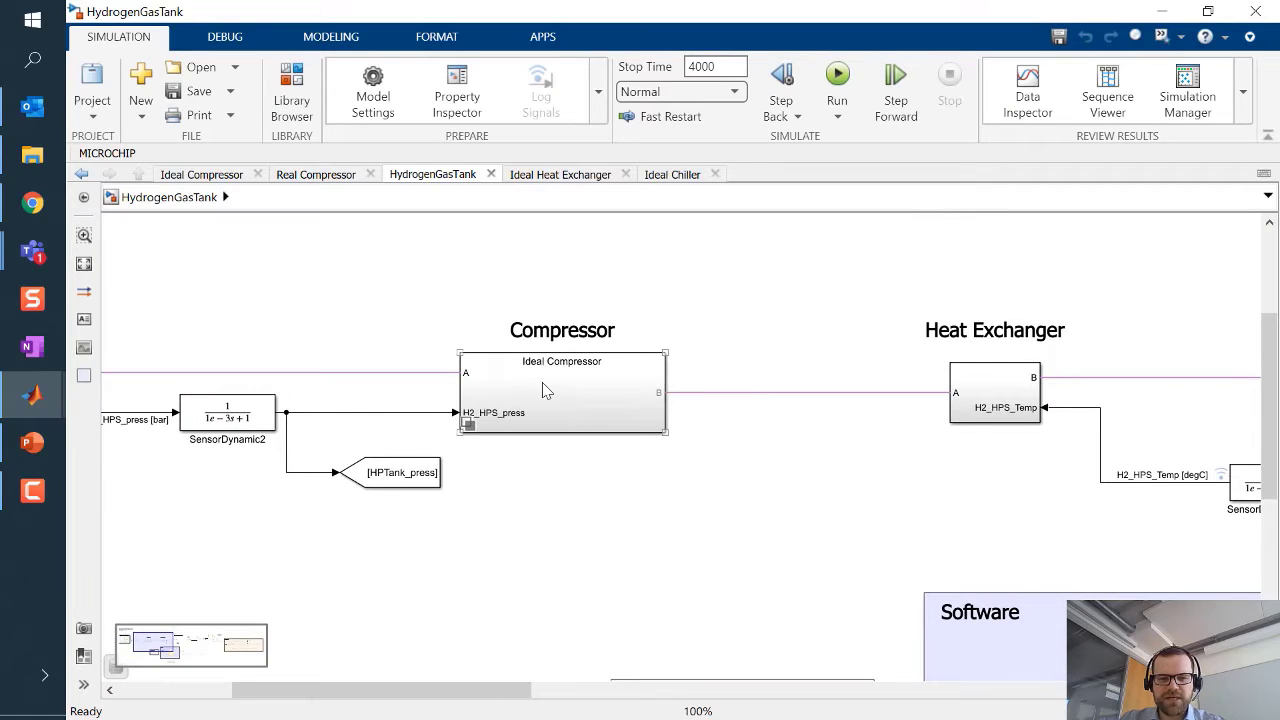
left_click_drag(820, 463, 600, 449)
scroll(600, 449, "up", 1)
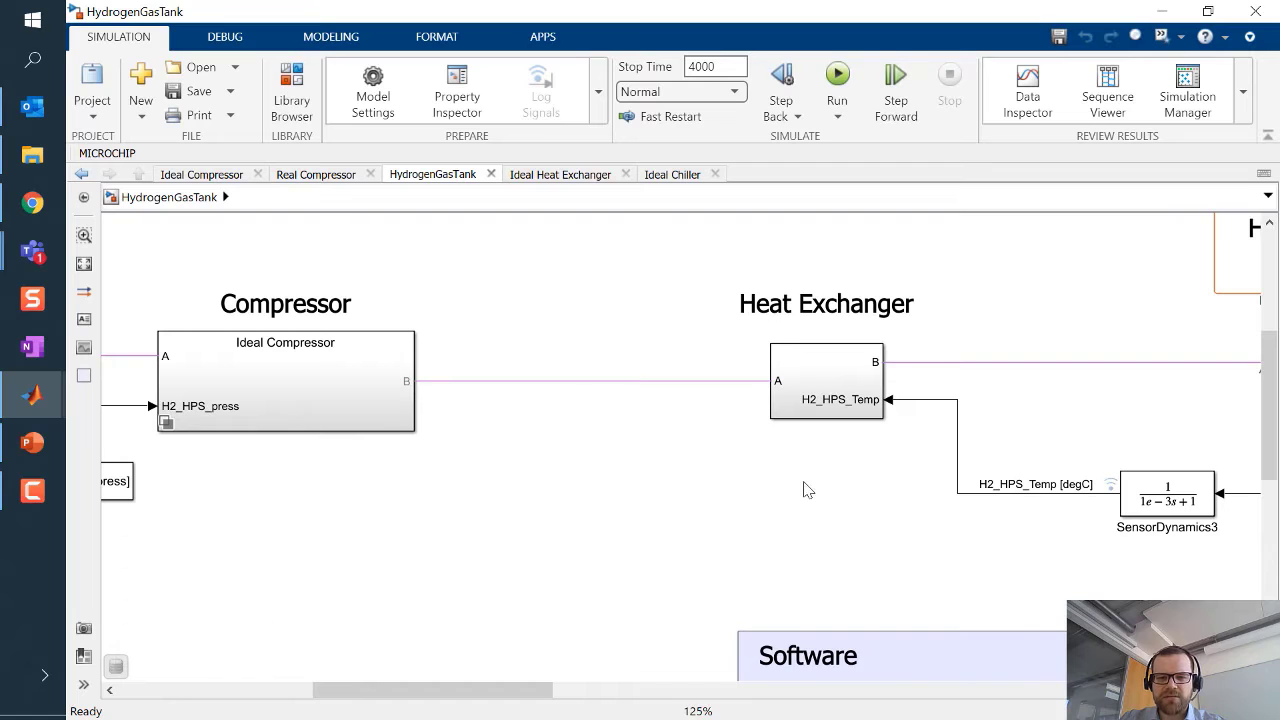
left_click_drag(806, 486, 595, 456)
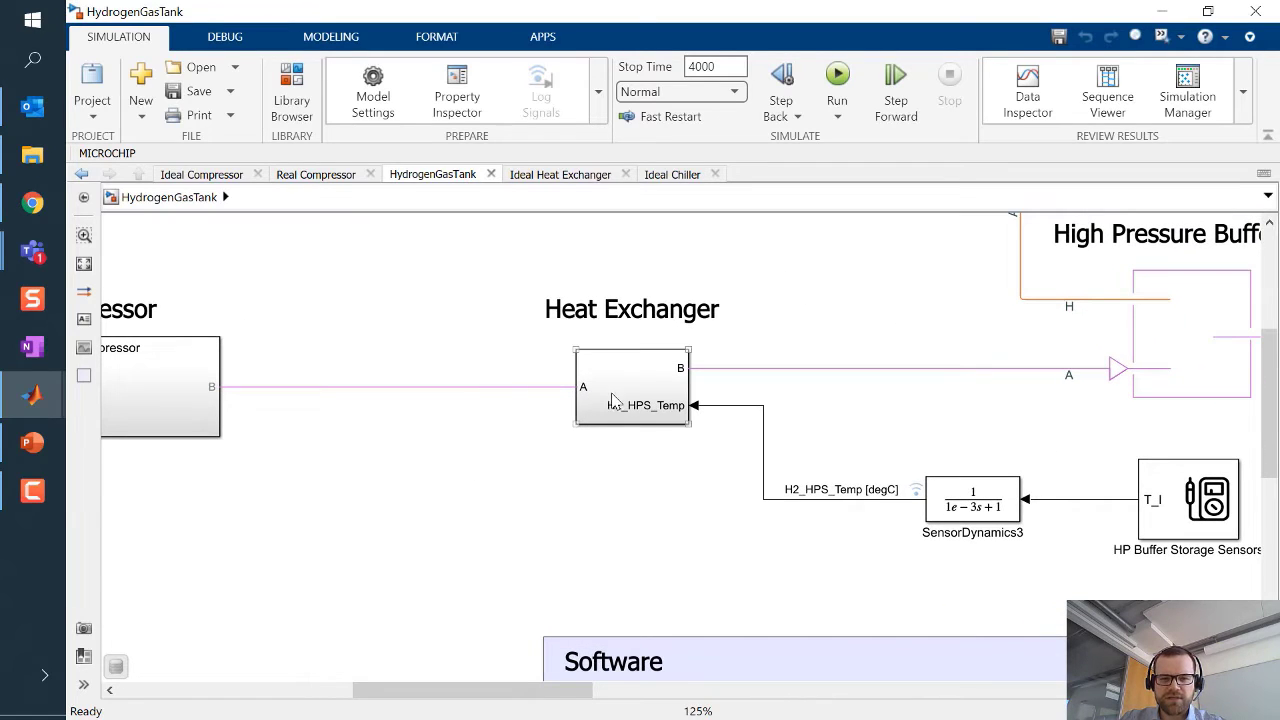
scroll(963, 428, "up", 1)
left_click_drag(963, 428, 523, 565)
scroll(449, 480, "down", 2)
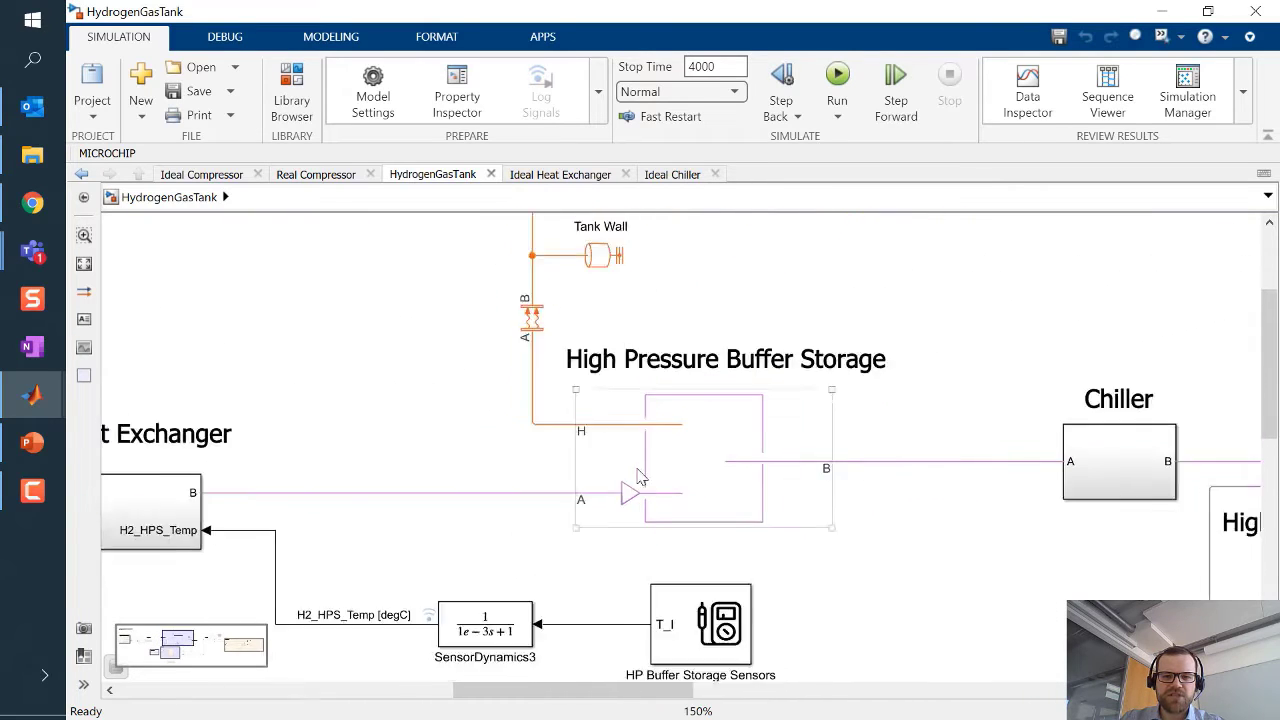
left_click_drag(917, 563, 603, 423)
Move the view along past the Dispenser to the vehicle tank area
scroll(763, 411, "up", 1)
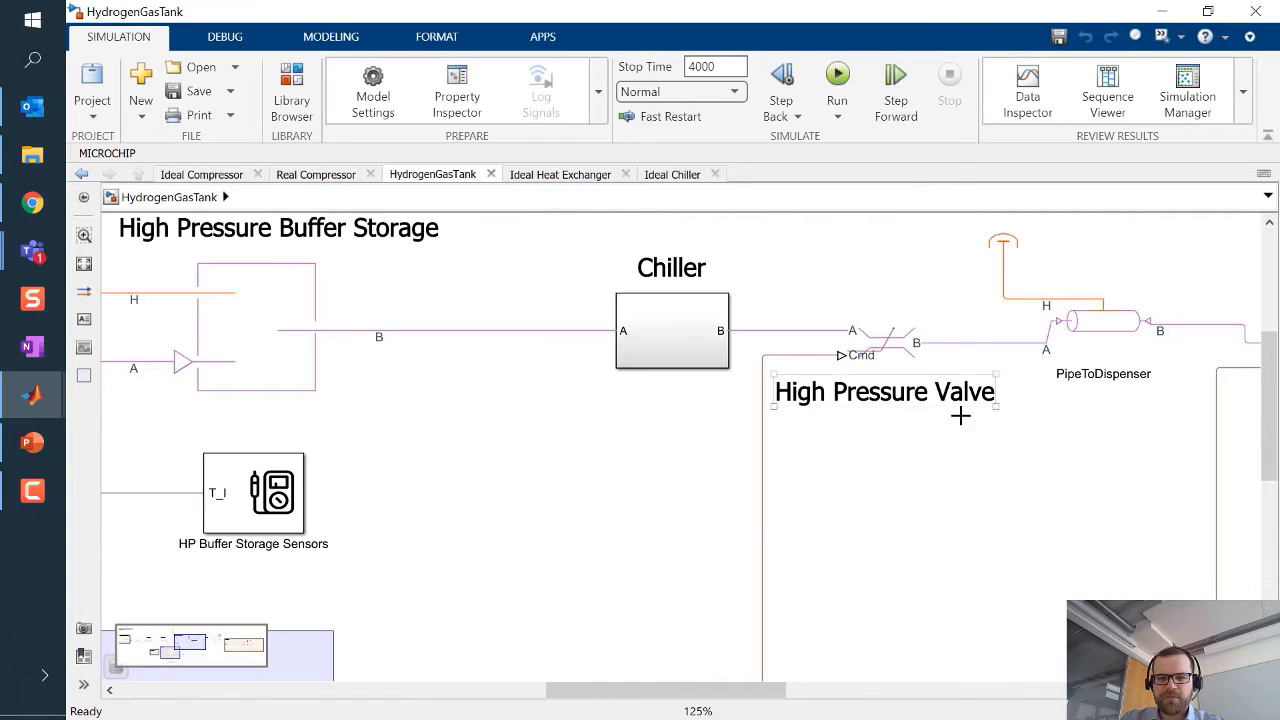
scroll(1023, 491, "up", 1)
left_click_drag(1023, 491, 516, 622)
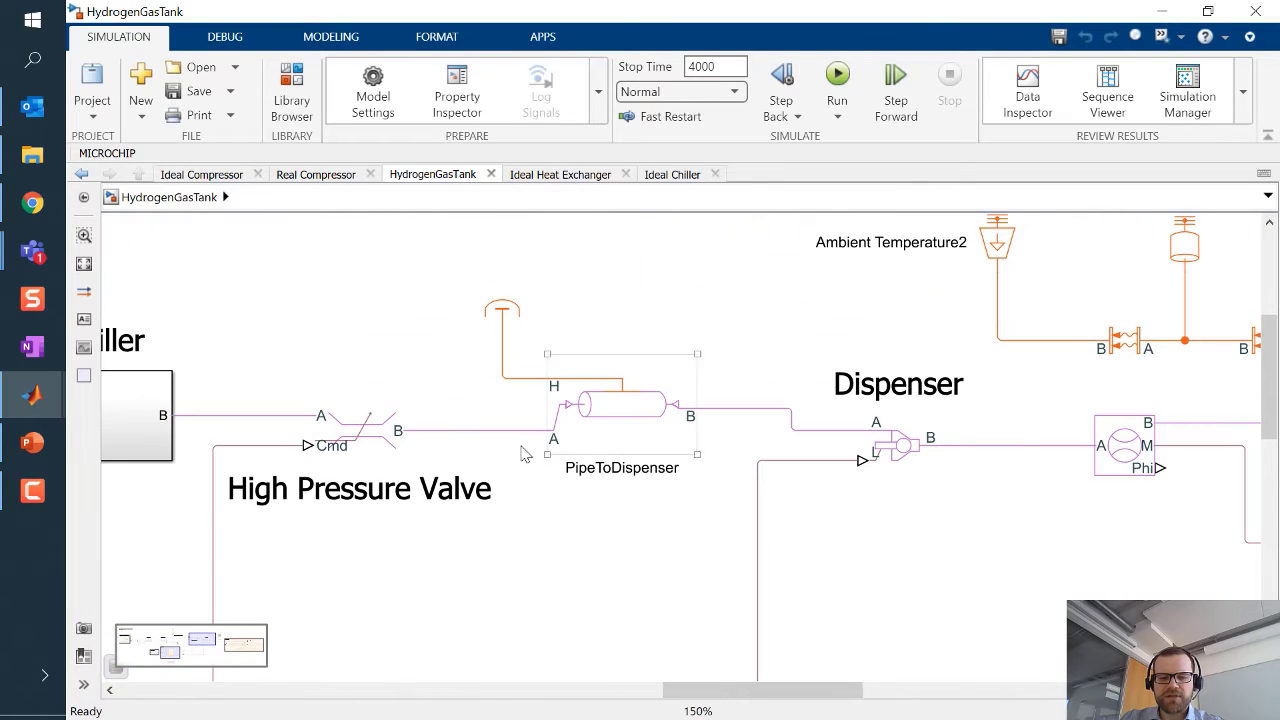
left_click(925, 458)
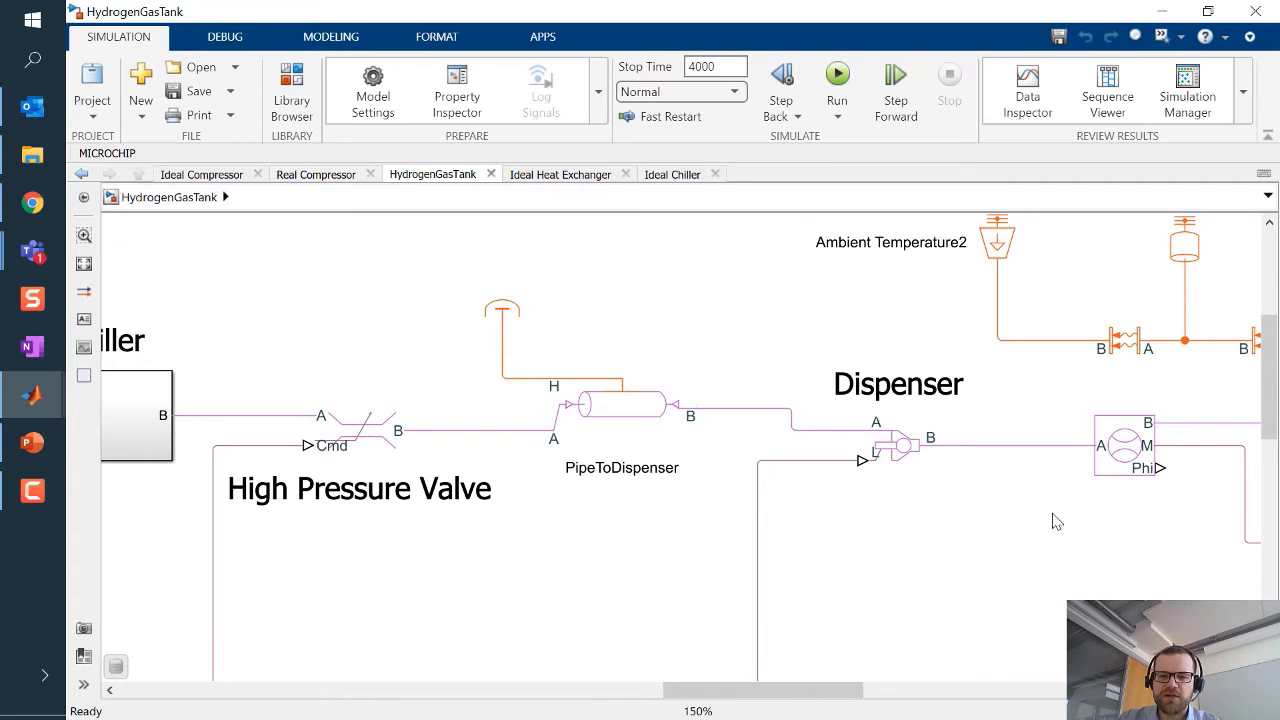
left_click_drag(1051, 520, 140, 372)
scroll(815, 567, "down", 1)
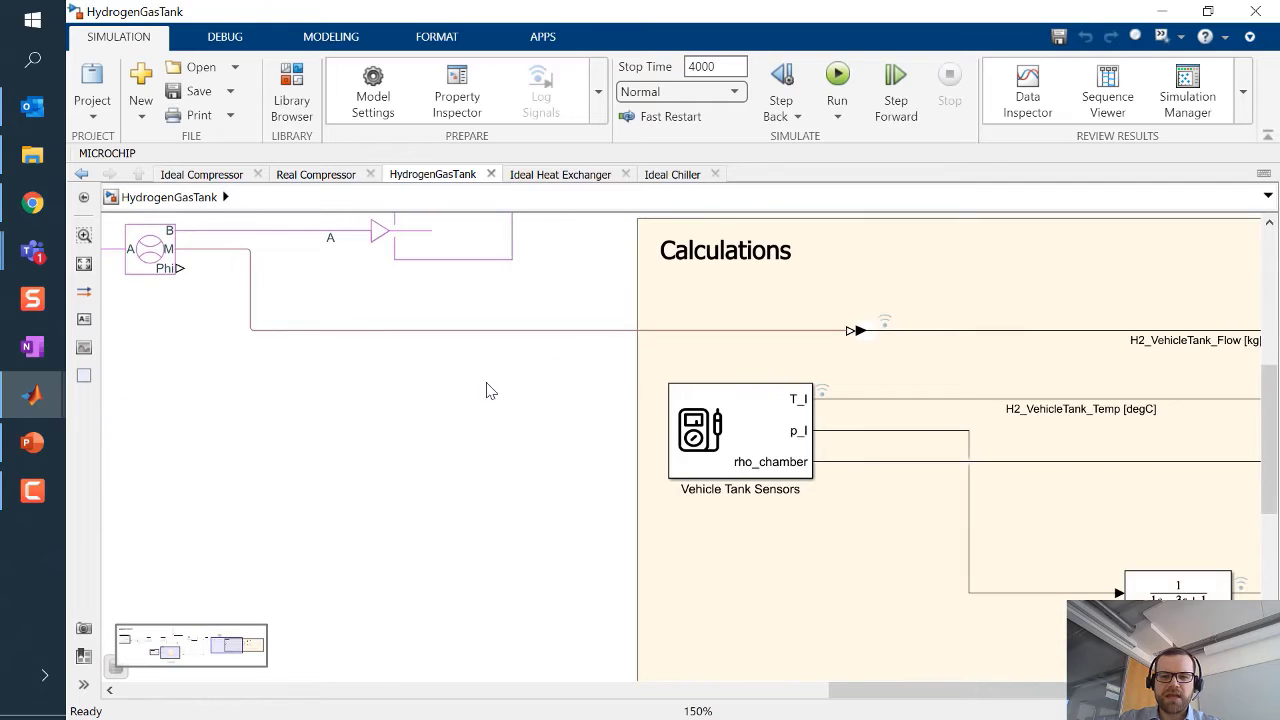
scroll(866, 569, "up", 1)
Inspect the Calculations area, then return the view to the Compressor
left_click_drag(866, 569, 457, 551)
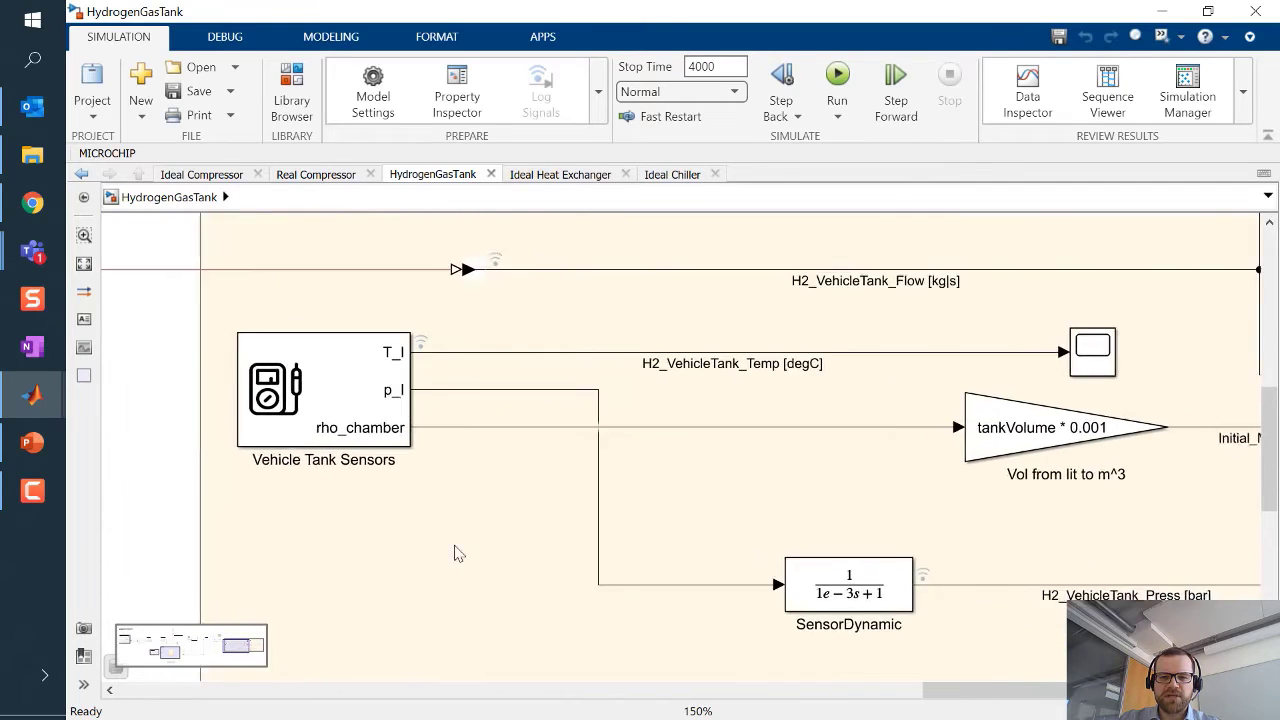
scroll(551, 523, "up", 1)
scroll(955, 497, "down", 1)
scroll(766, 480, "down", 1)
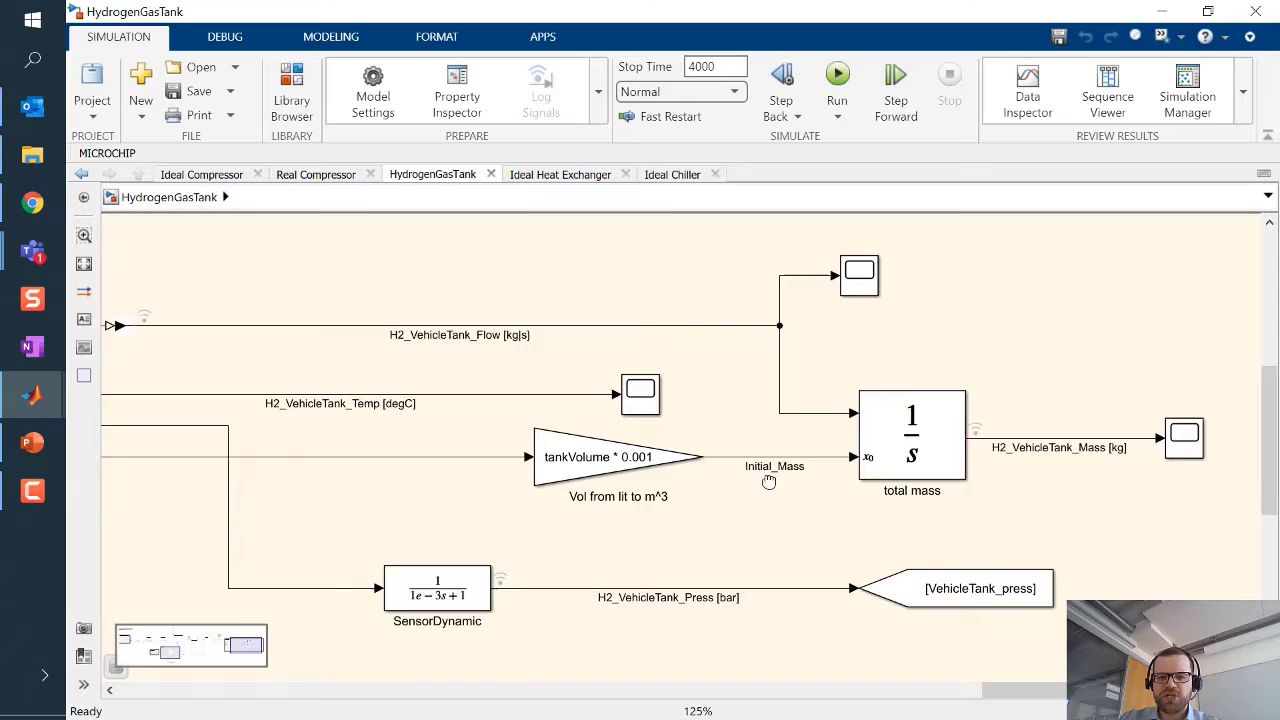
scroll(829, 480, "up", 2)
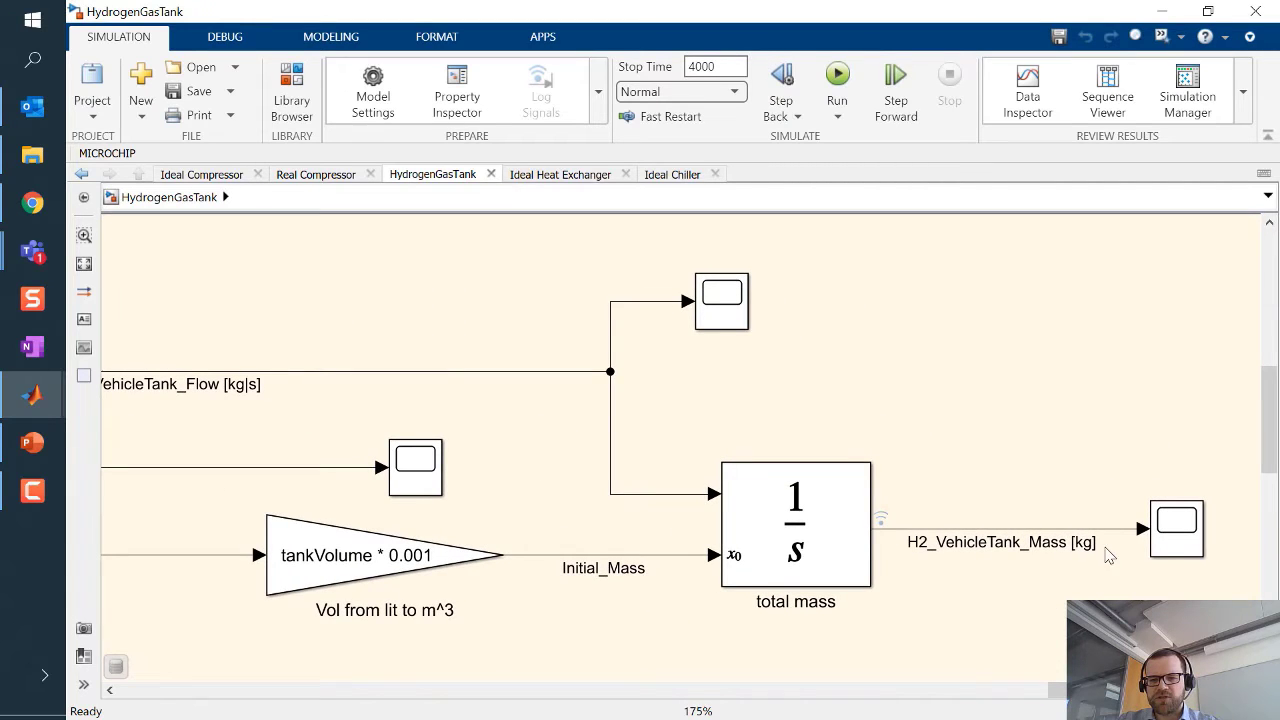
scroll(866, 486, "up", 1)
scroll(866, 486, "down", 3)
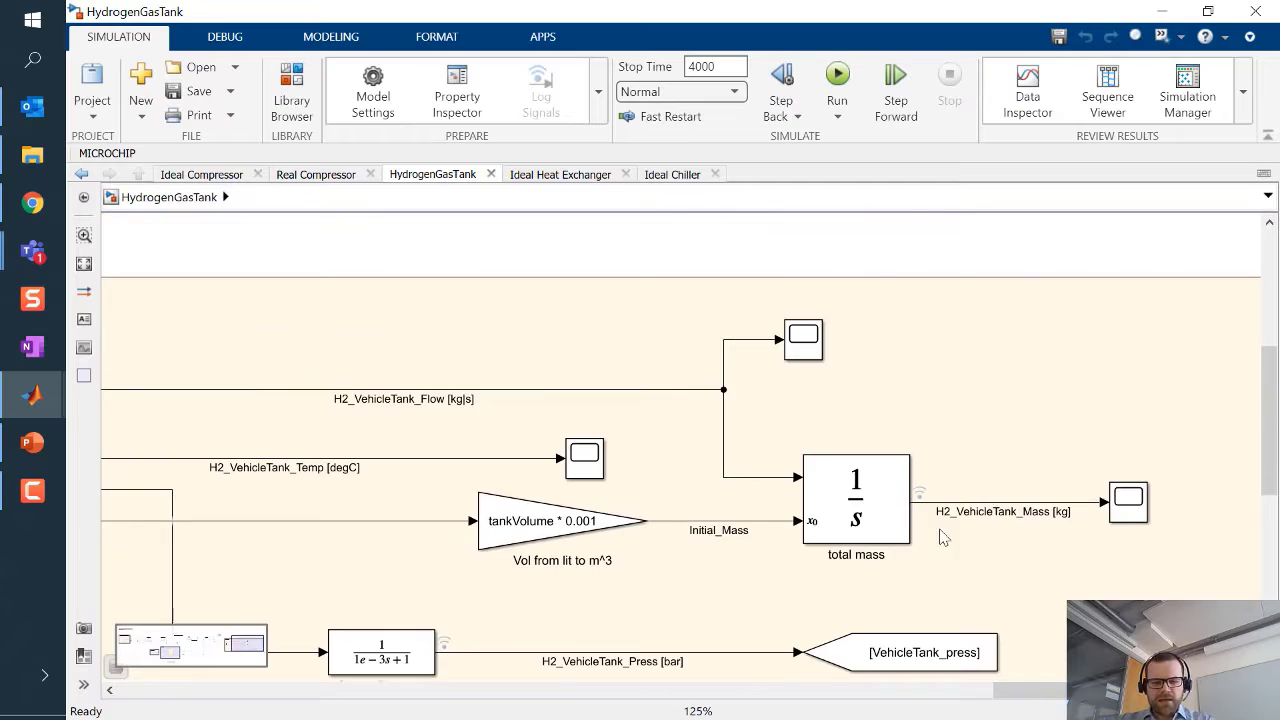
scroll(866, 486, "down", 1)
left_click_drag(866, 486, 1270, 390)
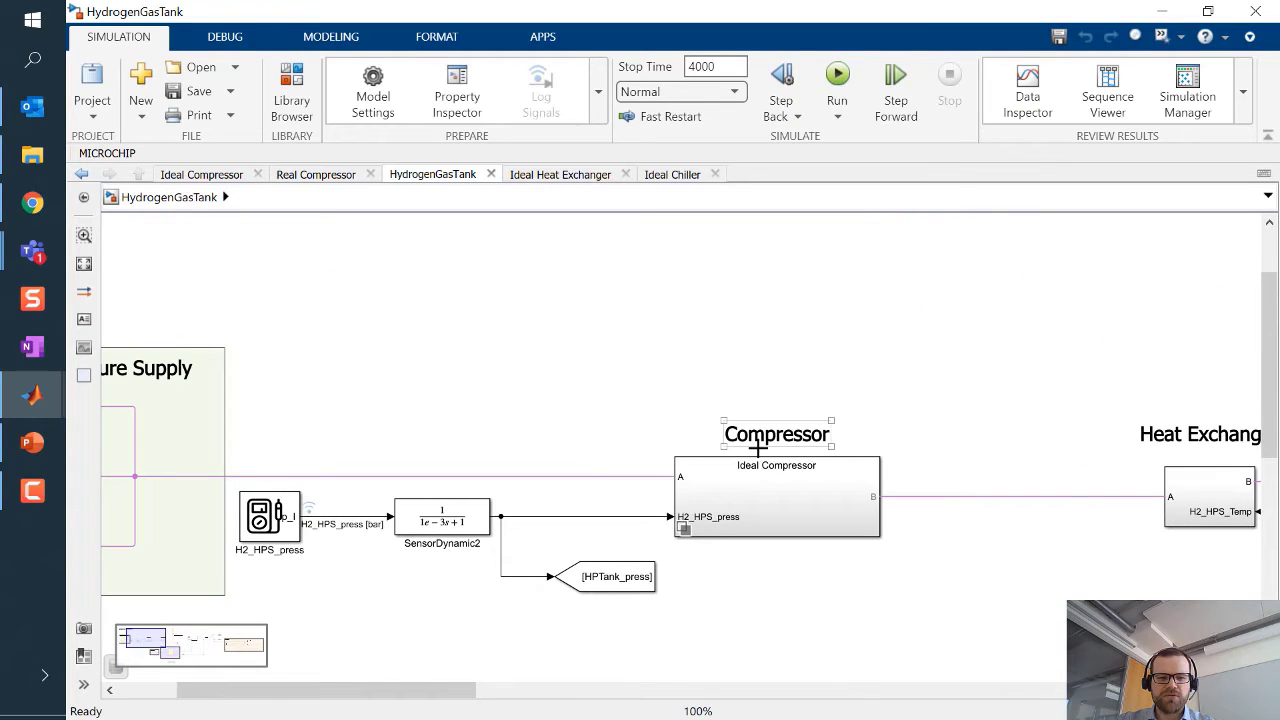
left_click(789, 512)
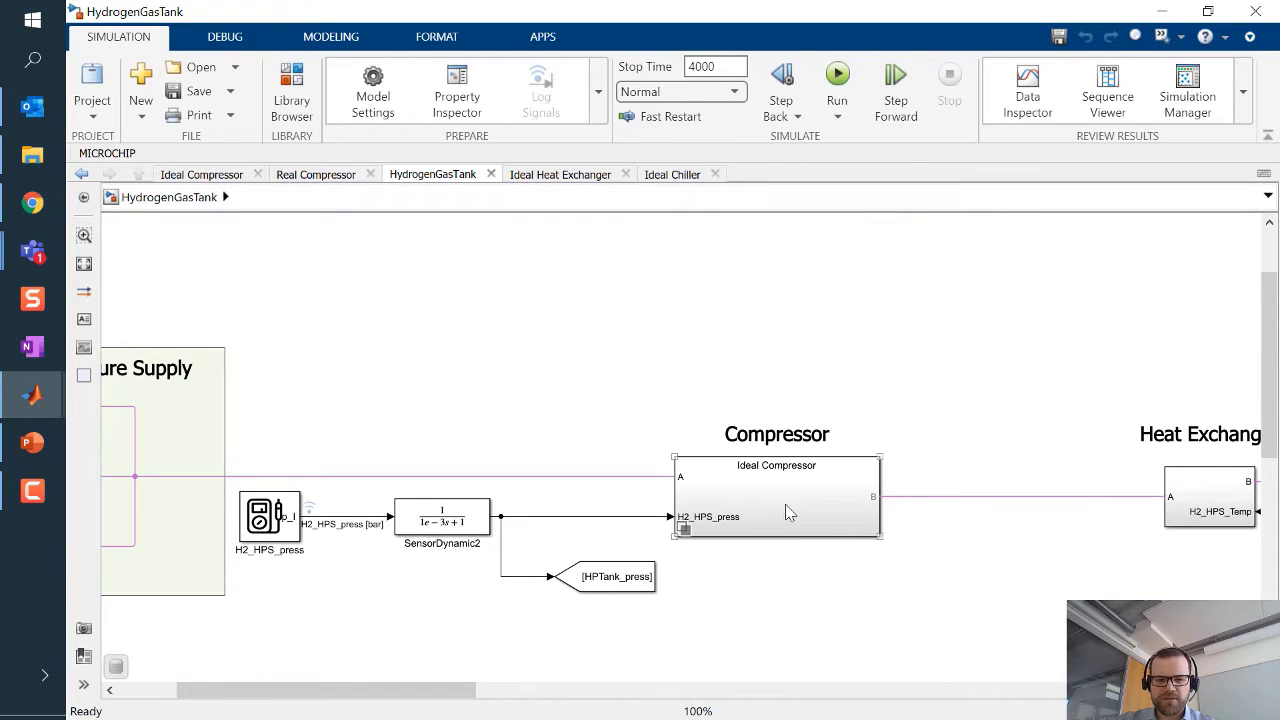
double_click(840, 510)
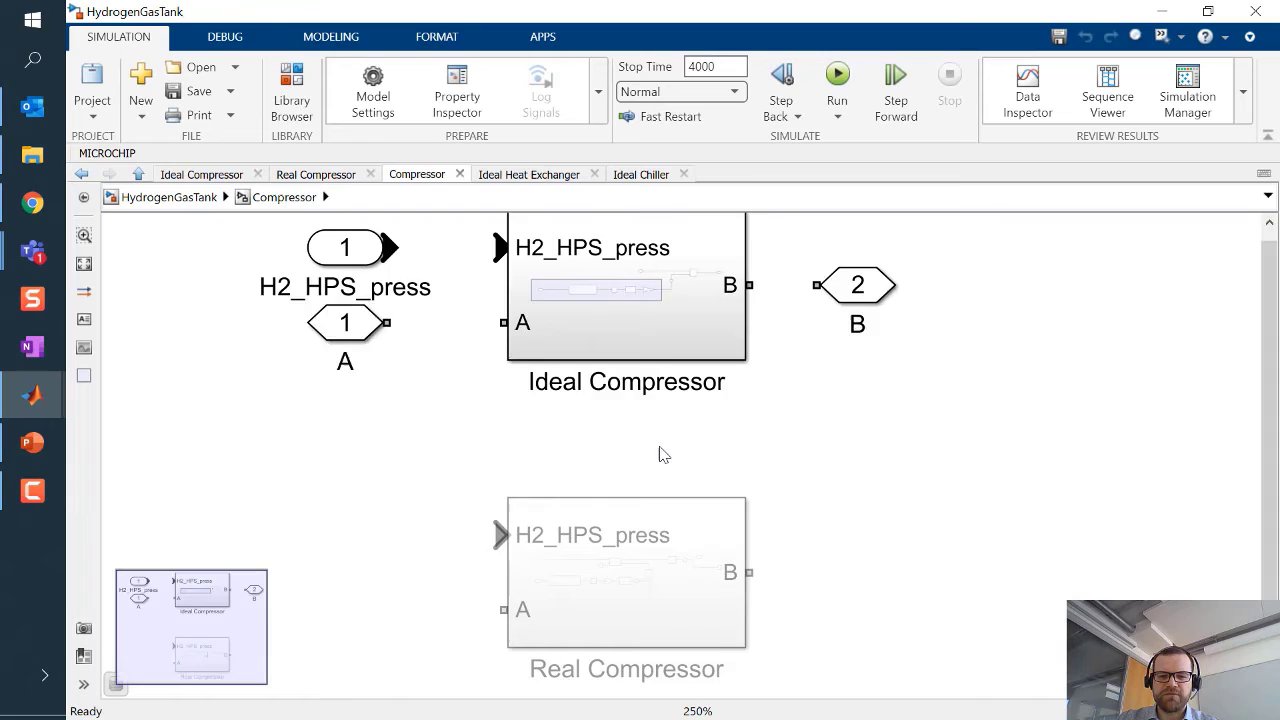
scroll(657, 451, "down", 2)
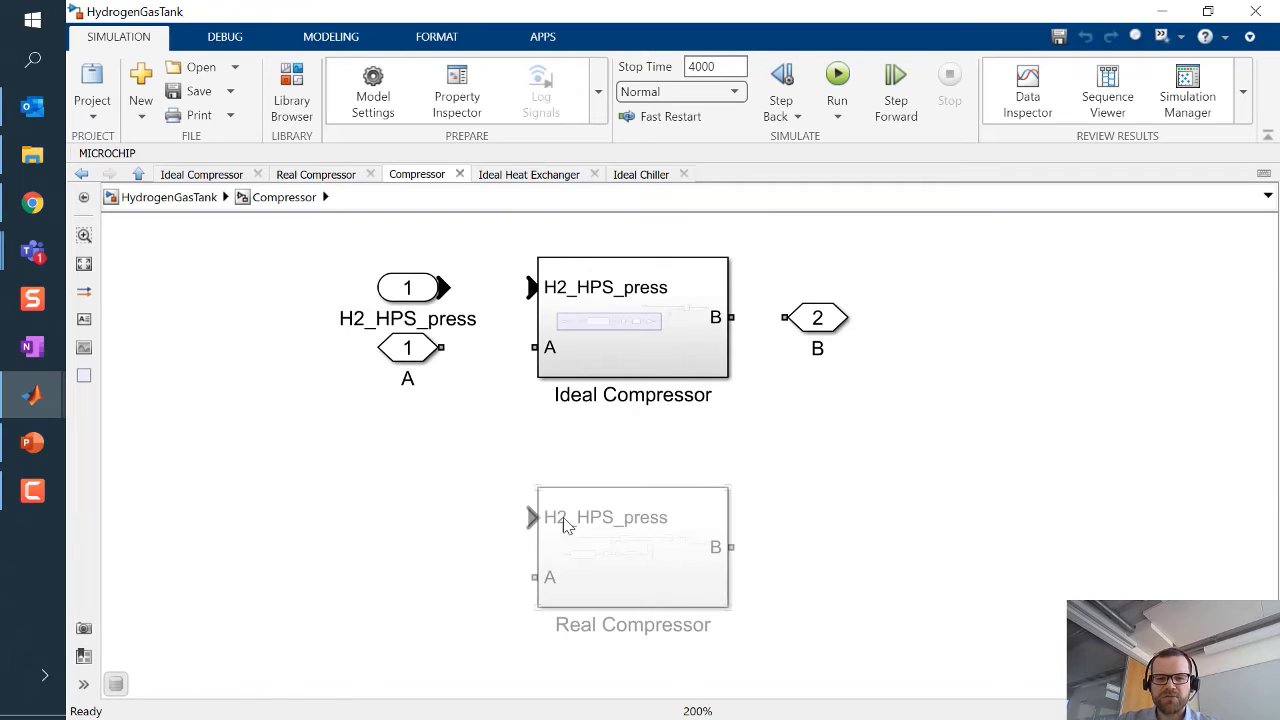
double_click(620, 338)
left_click_drag(757, 392, 689, 375)
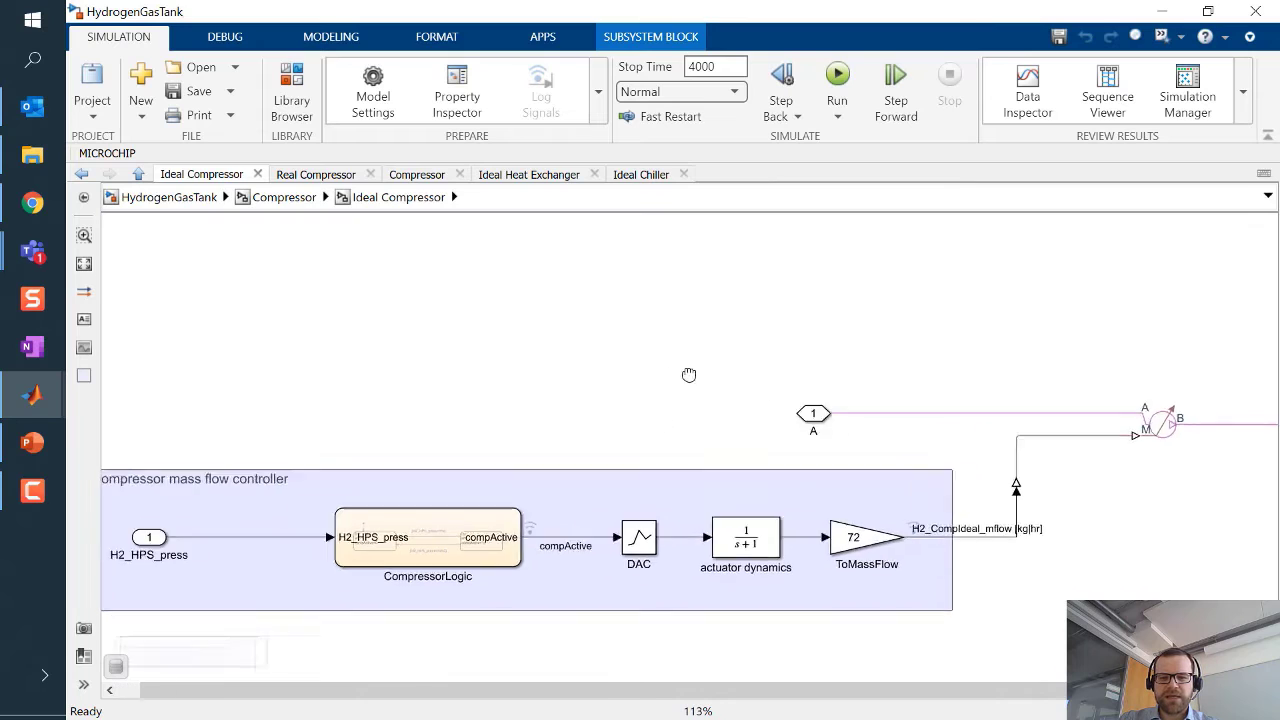
scroll(689, 375, "up", 3)
left_click(1142, 428)
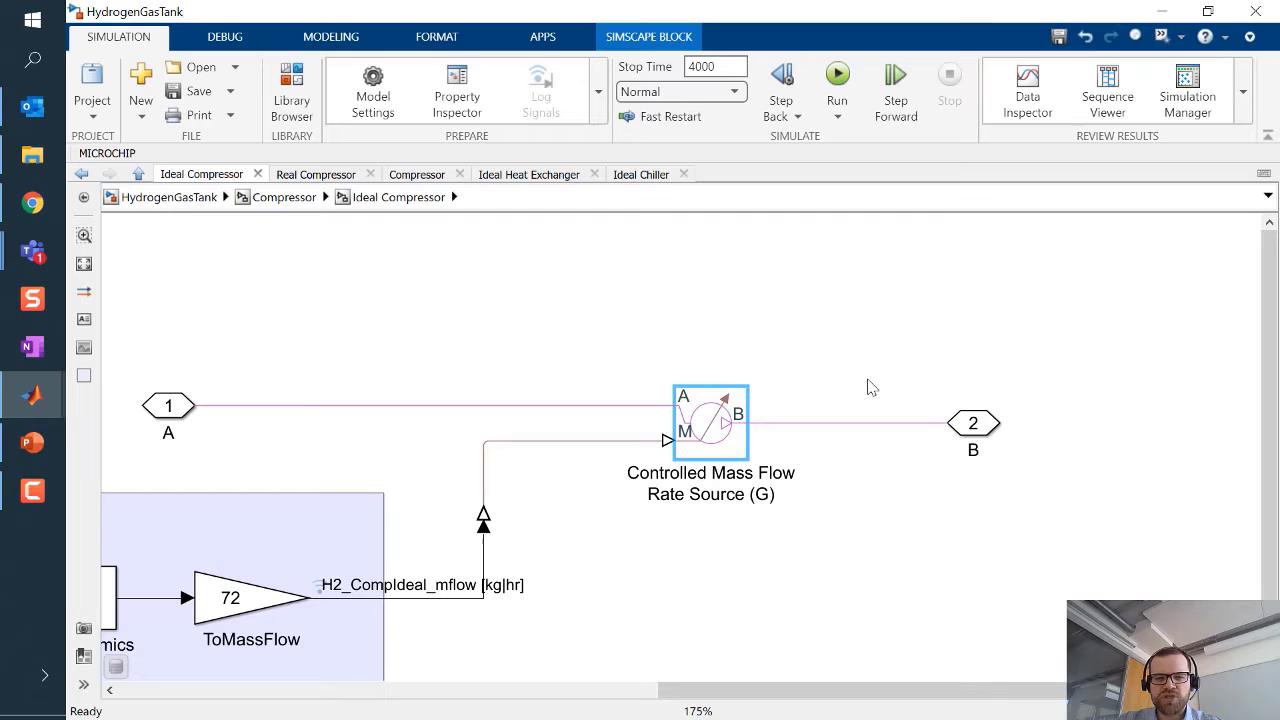
left_click(272, 199)
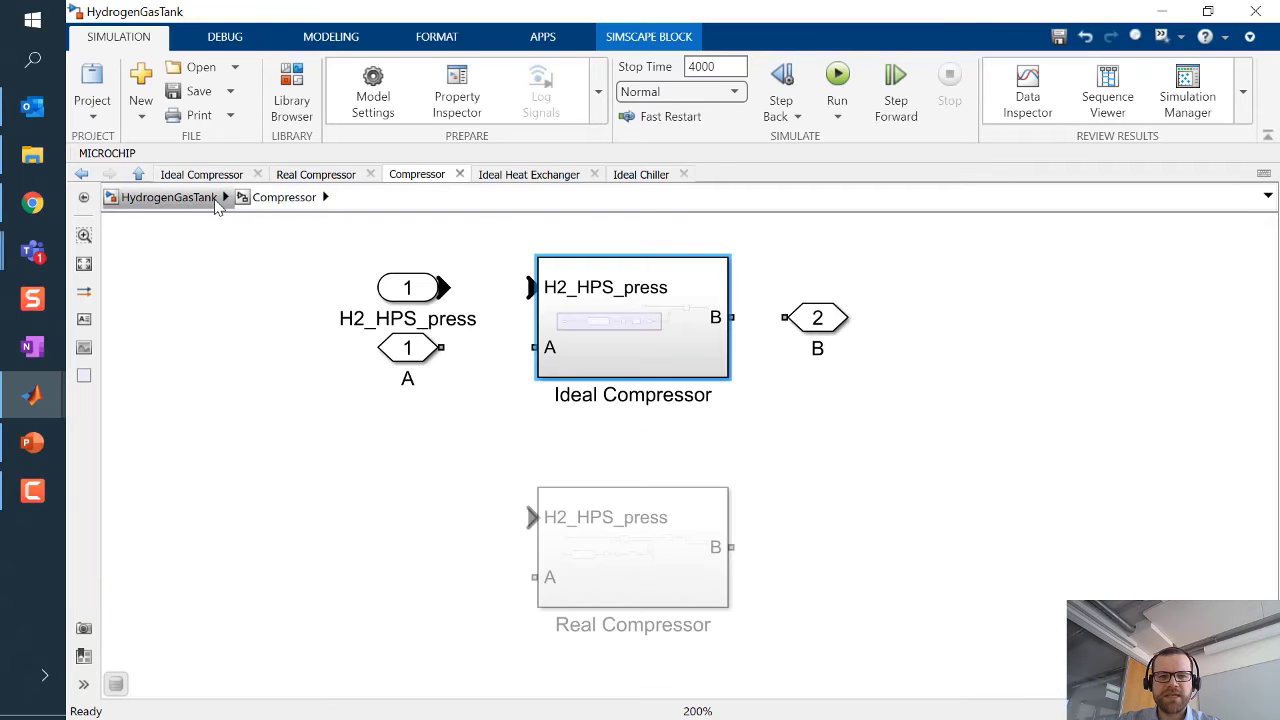
left_click(215, 199)
Open the Ideal Heat Exchanger subsystem and inspect its Ambient Temperature1 and pipe blocks
double_click(703, 490)
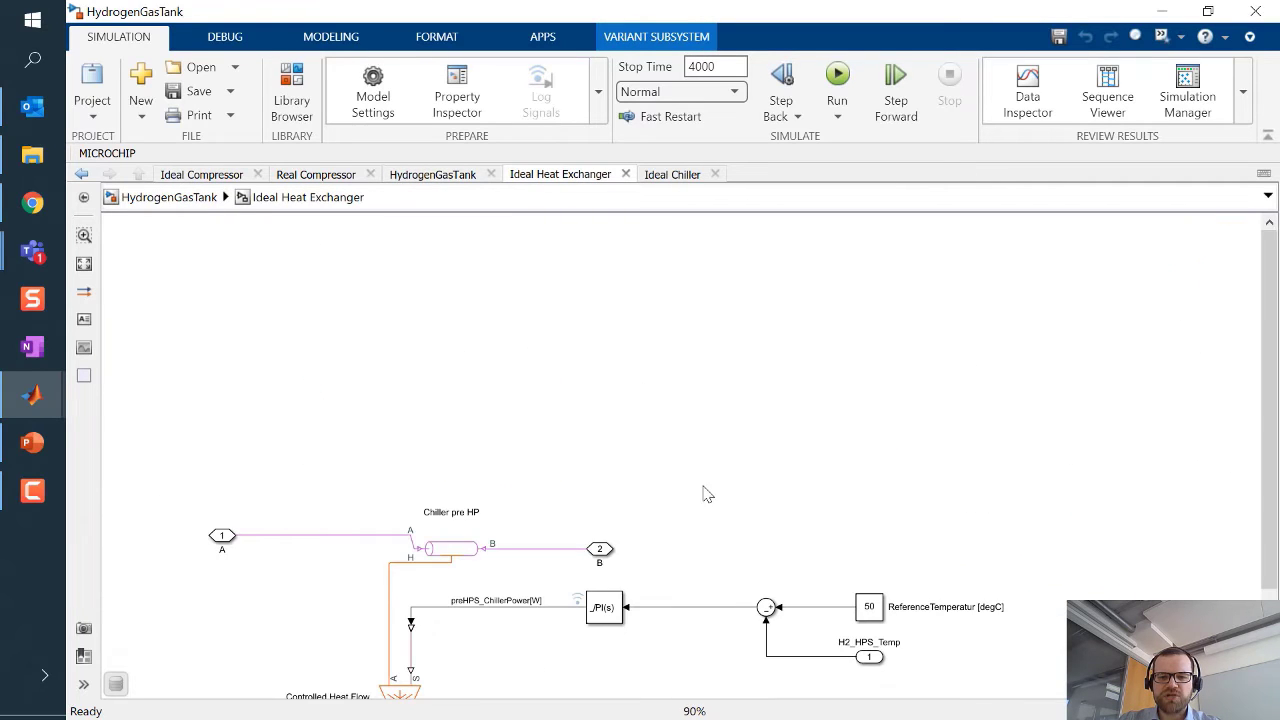
scroll(437, 577, "up", 6)
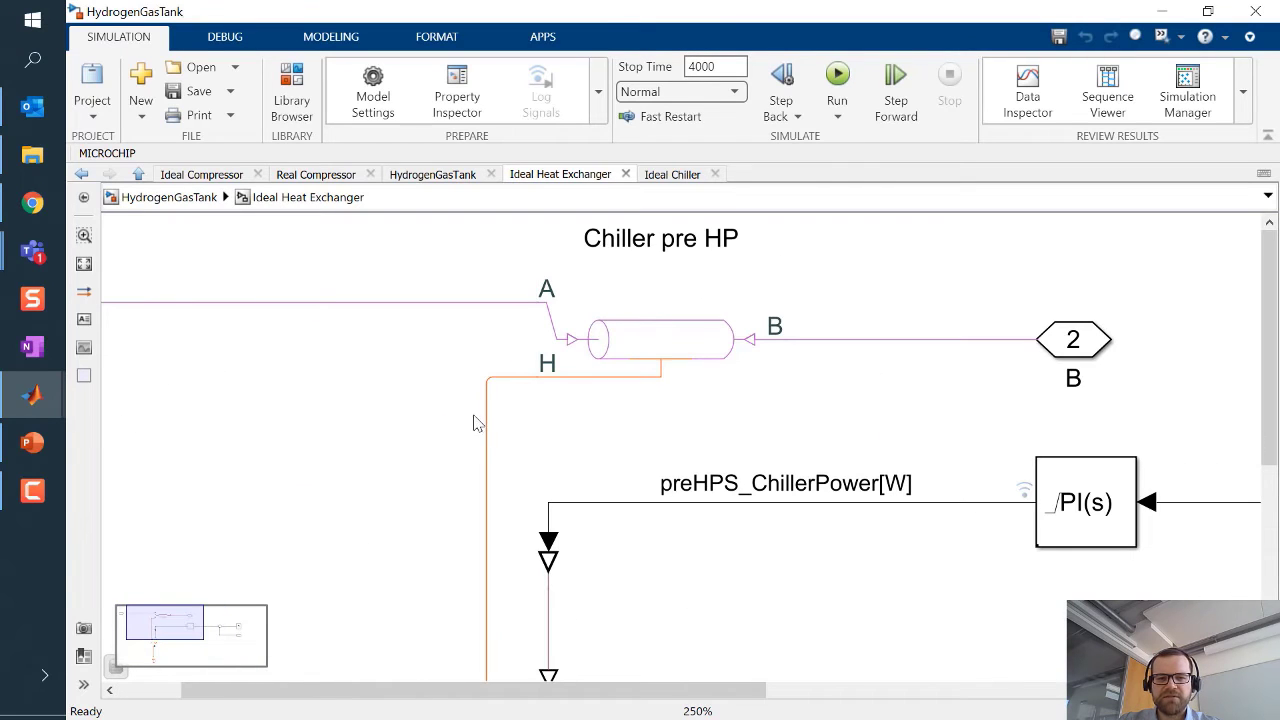
scroll(466, 420, "down", 2)
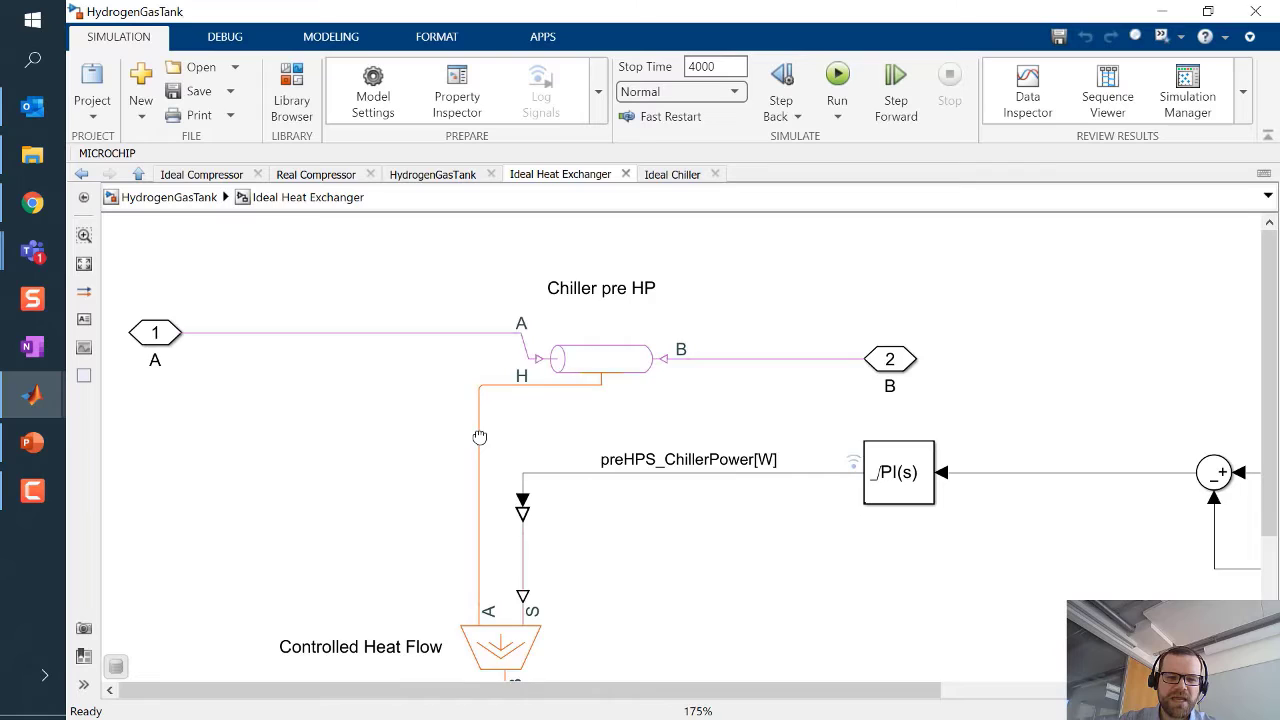
scroll(480, 437, "down", 3)
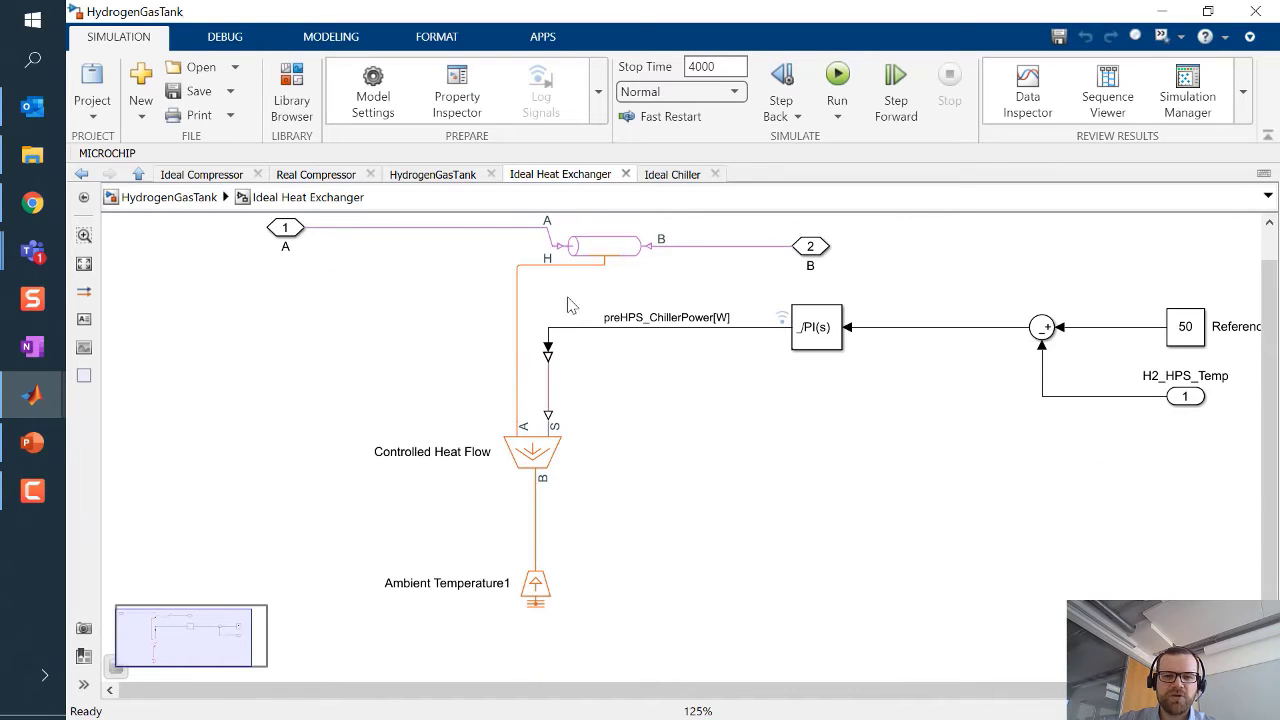
left_click(538, 598)
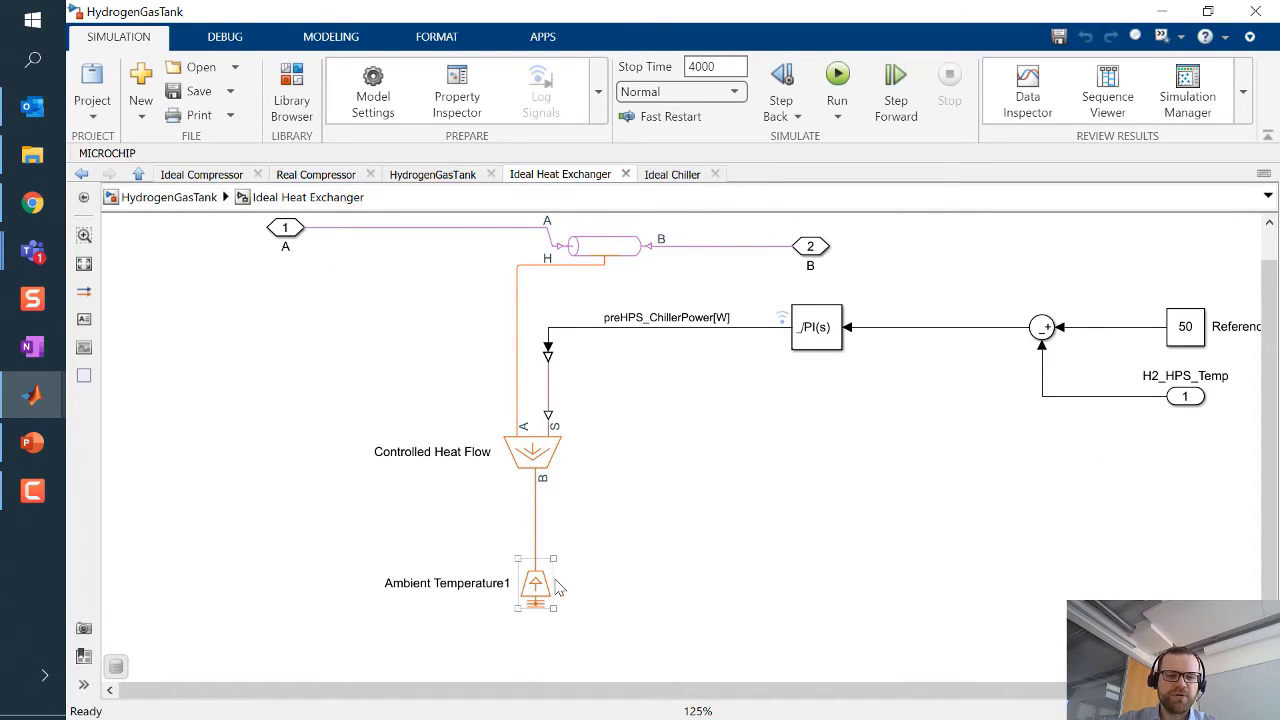
left_click(588, 584)
left_click_drag(640, 466, 640, 550)
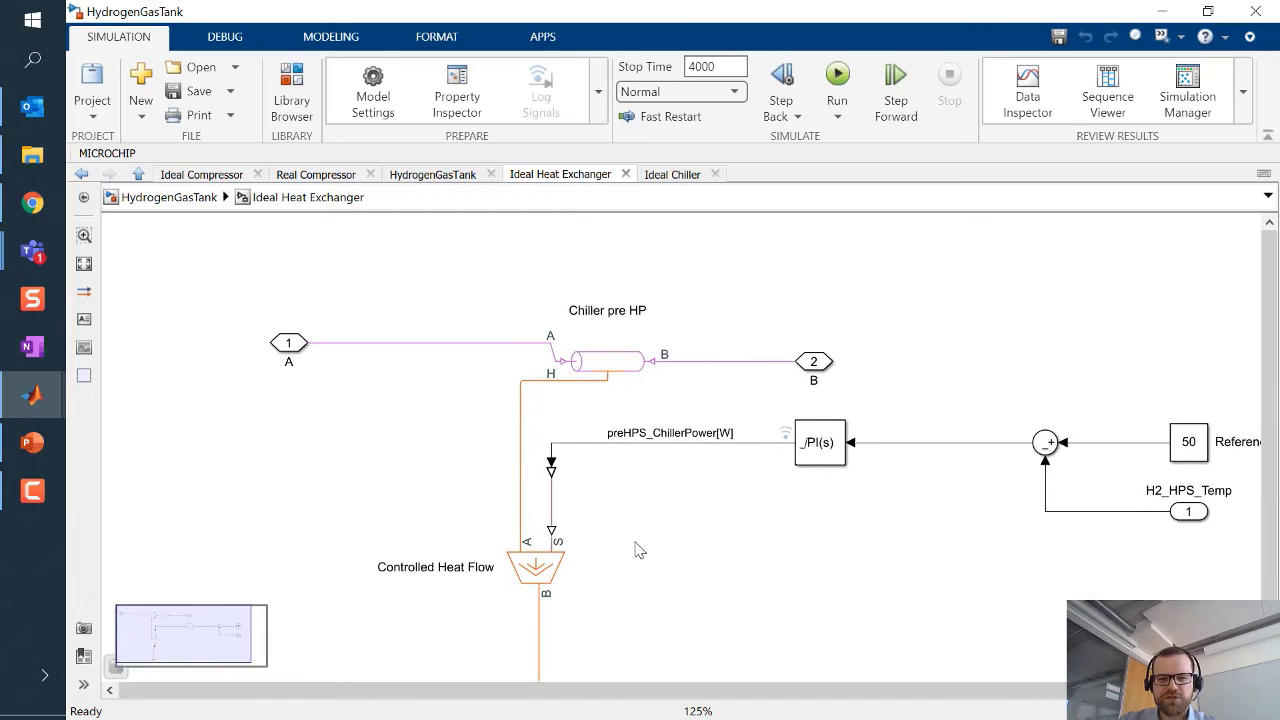
scroll(590, 578, "up", 4)
scroll(585, 508, "up", 1)
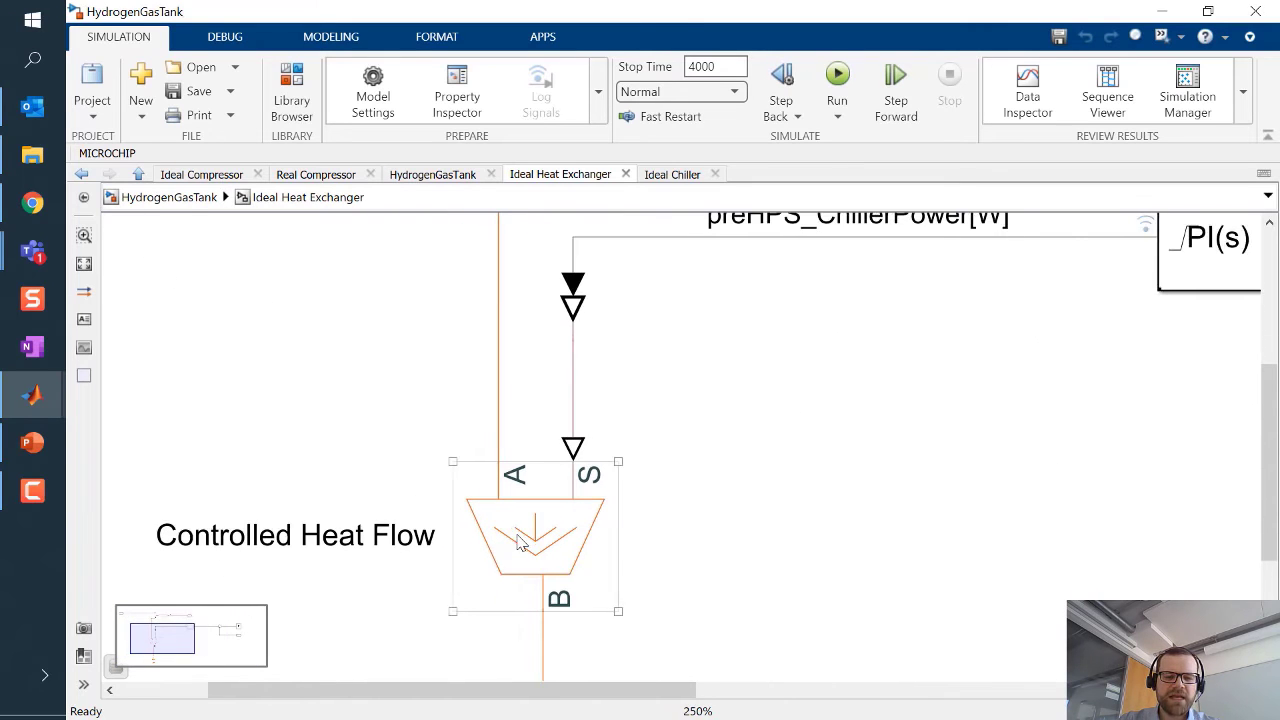
Select the Controlled Heat Flow block, then go back up to the HydrogenGasTank model
left_click(585, 508)
scroll(585, 508, "down", 1)
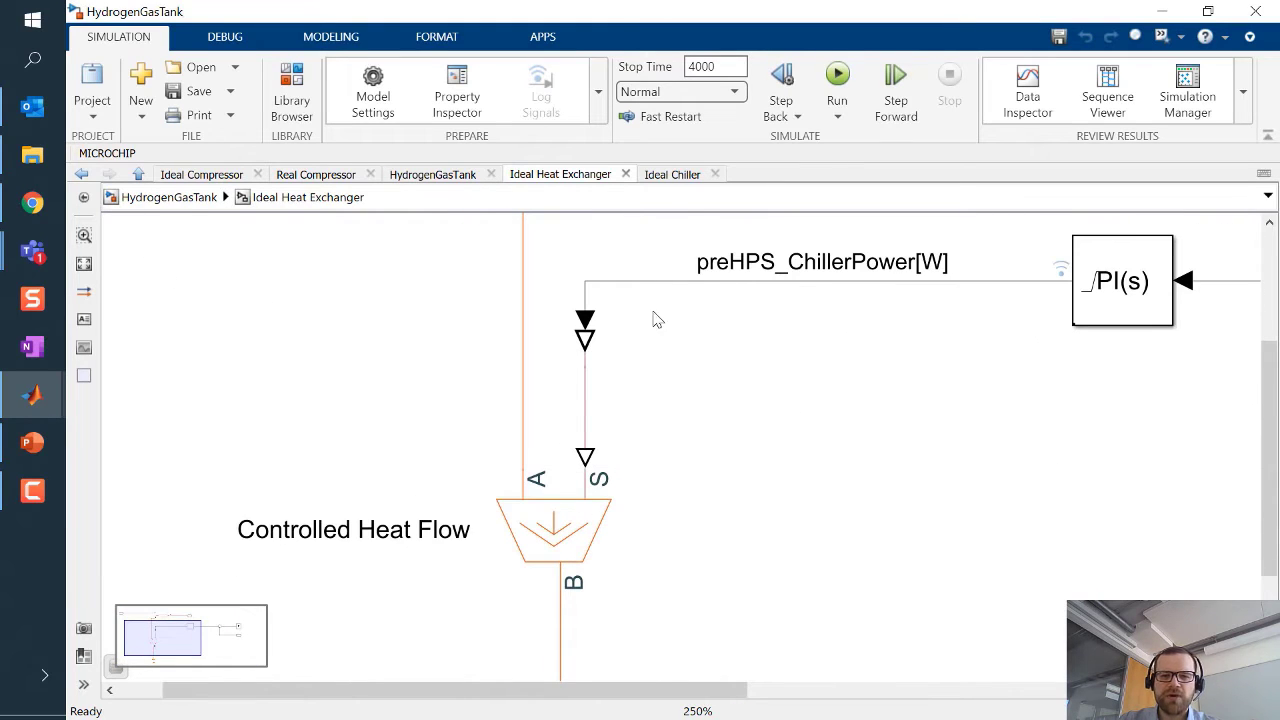
left_click(572, 503)
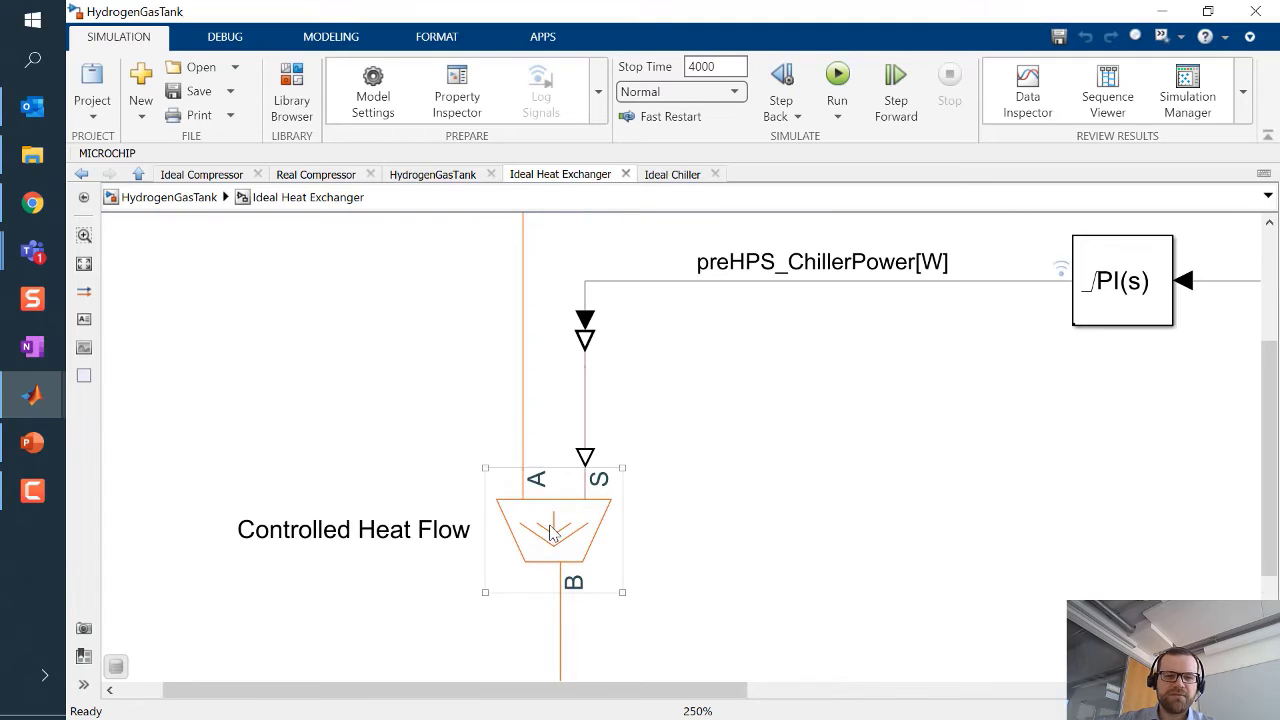
scroll(553, 533, "down", 2)
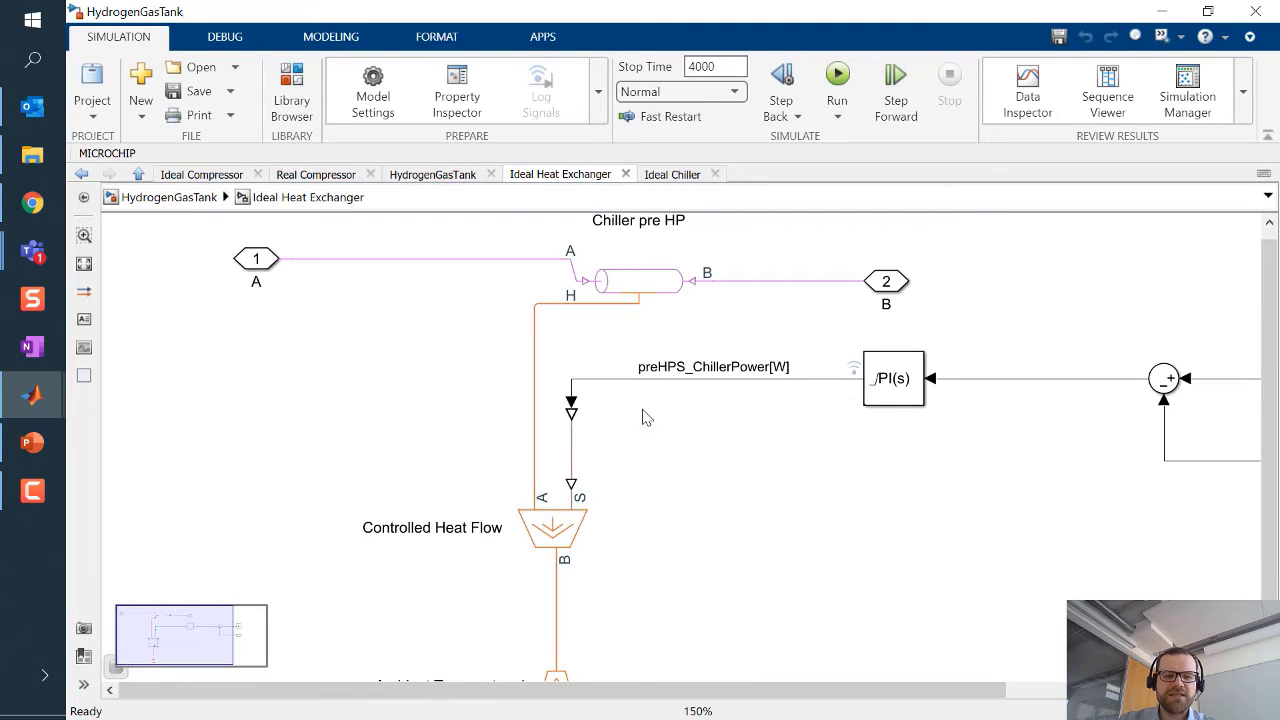
left_click(170, 197)
scroll(503, 257, "down", 2)
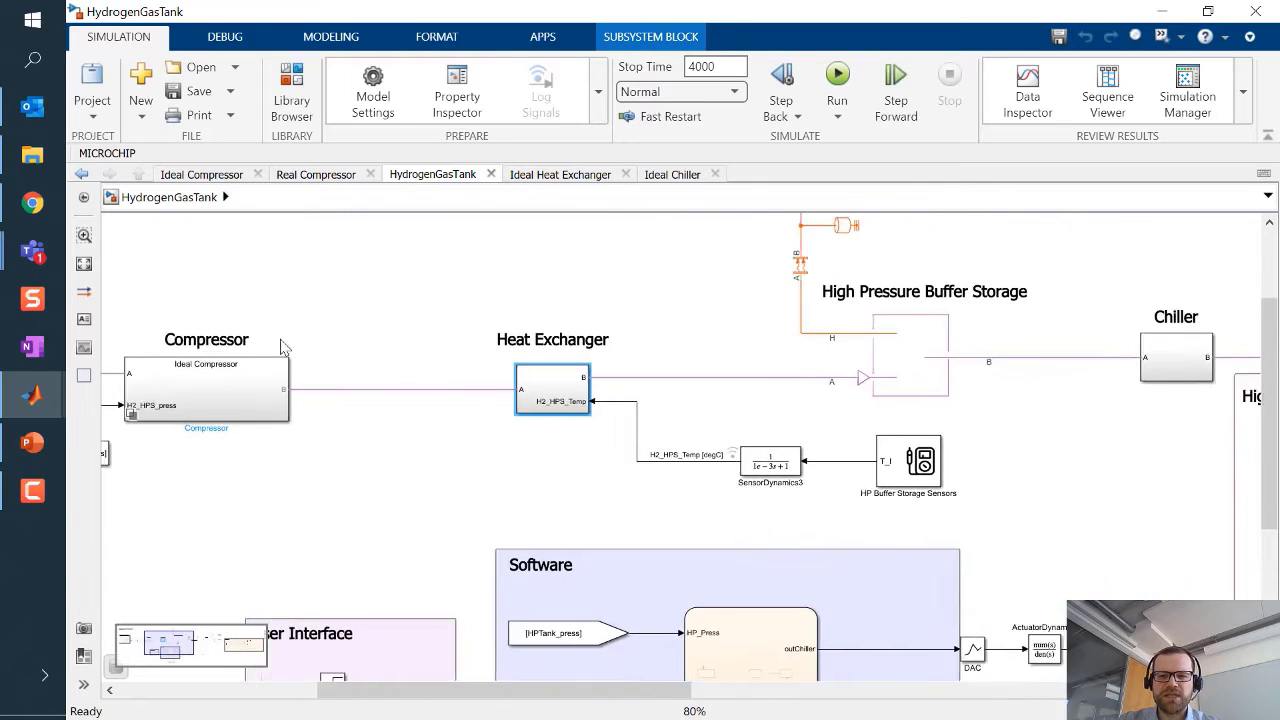
Run the HydrogenGasTank simulation with the Ideal Compressor to its 4000 s stop time
left_click(838, 77)
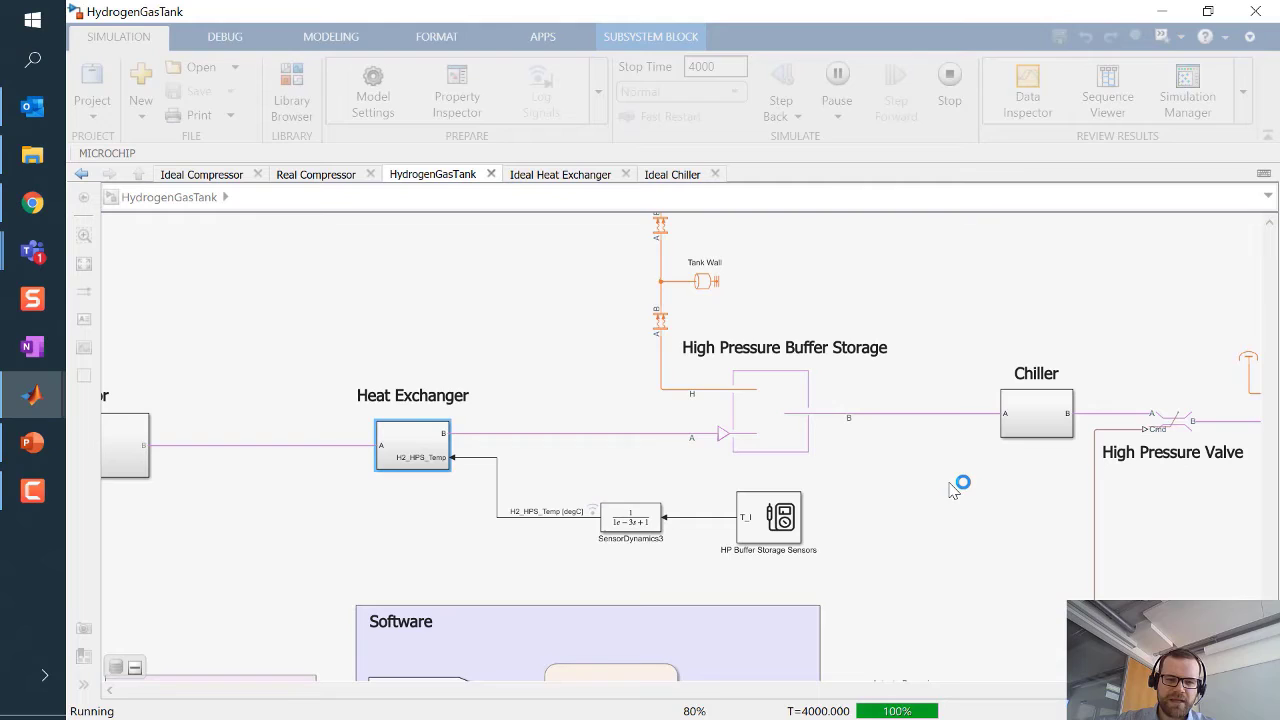
scroll(858, 476, "down", 1)
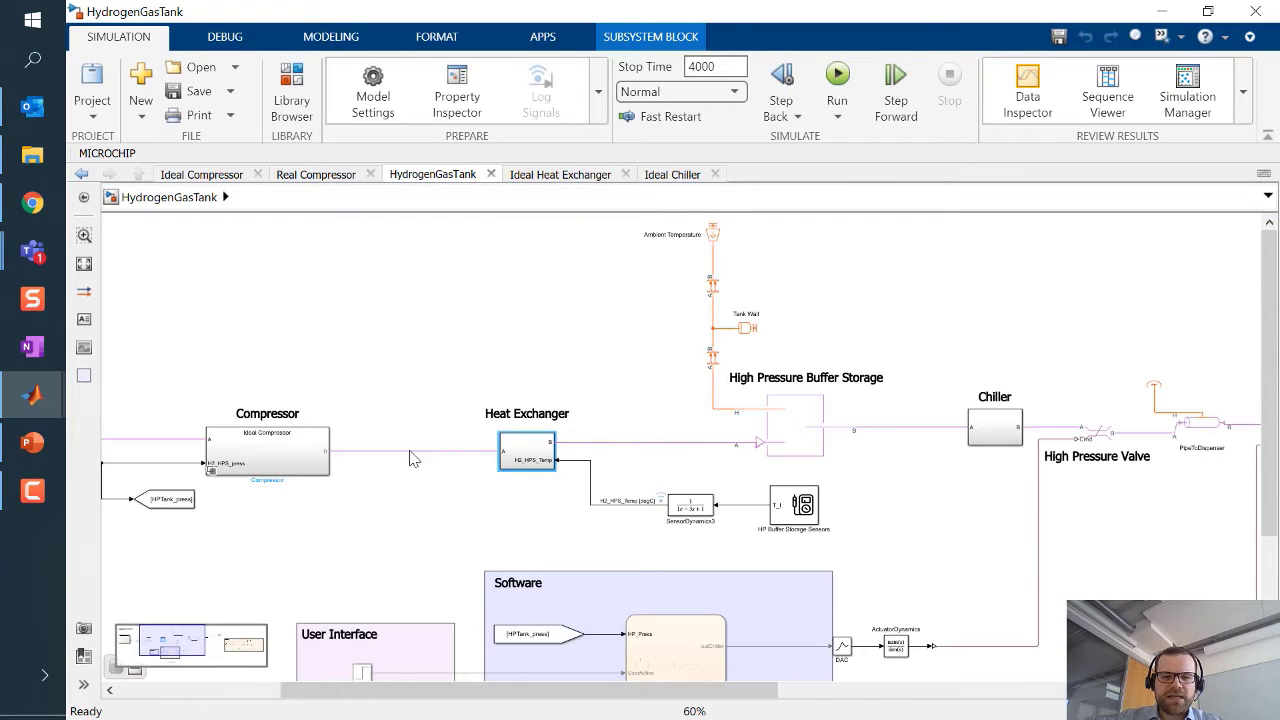
scroll(451, 415, "up", 2)
double_click(455, 407)
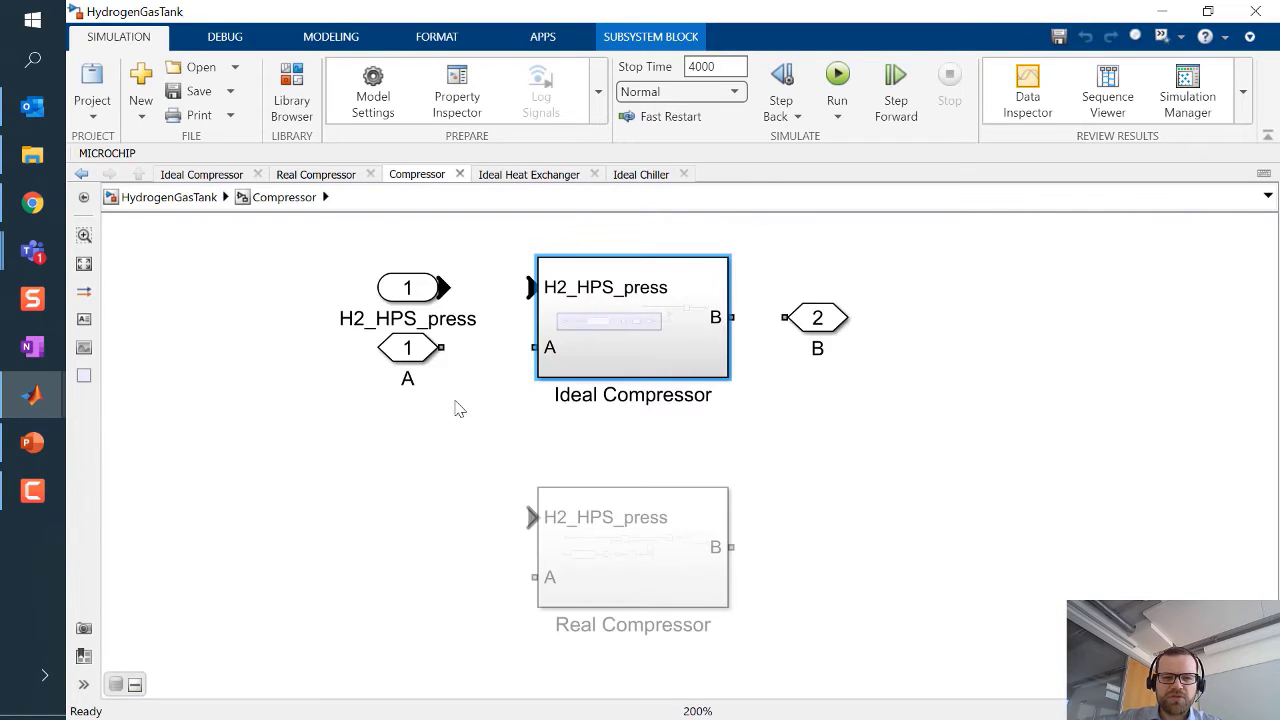
double_click(617, 325)
scroll(722, 440, "up", 1)
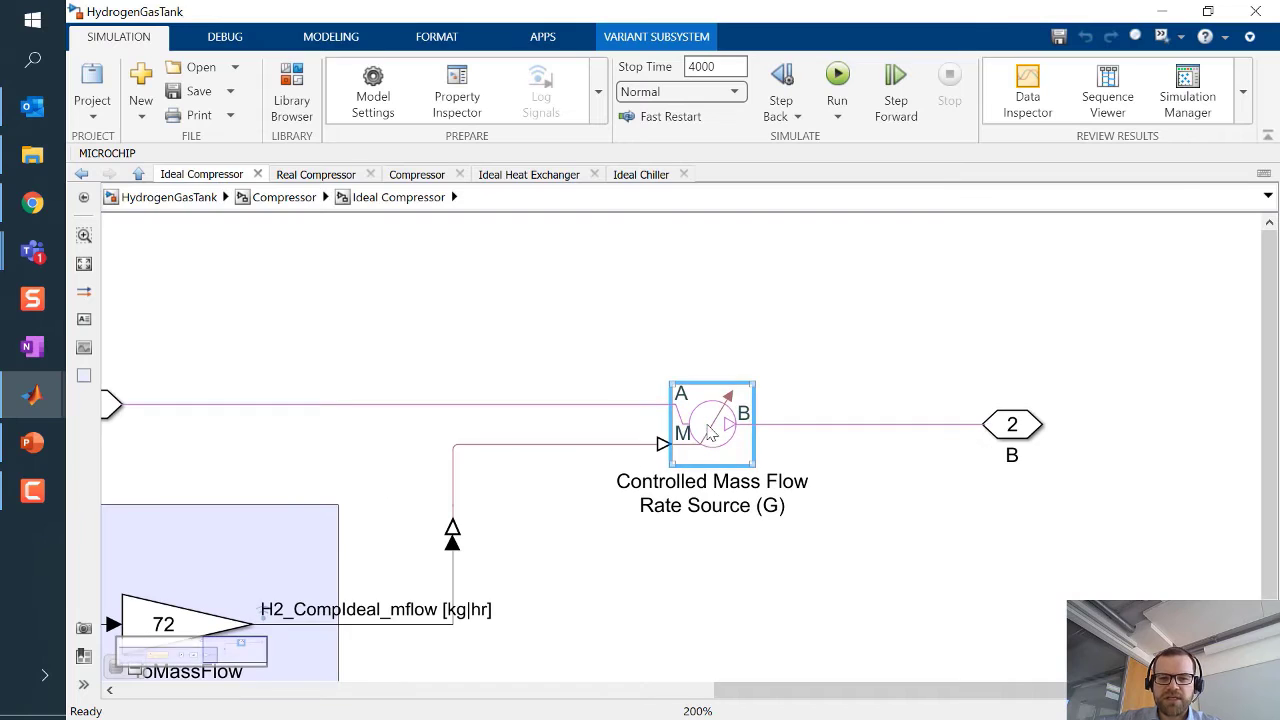
left_click(730, 452)
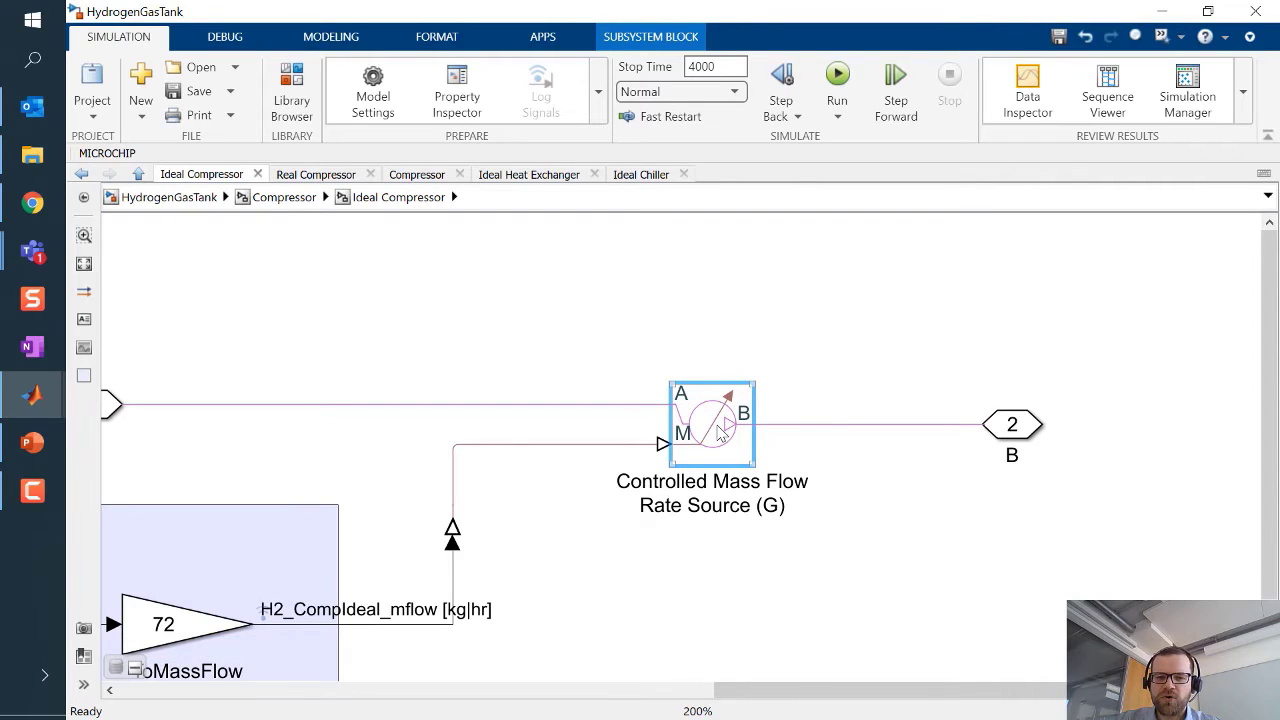
left_click(268, 202)
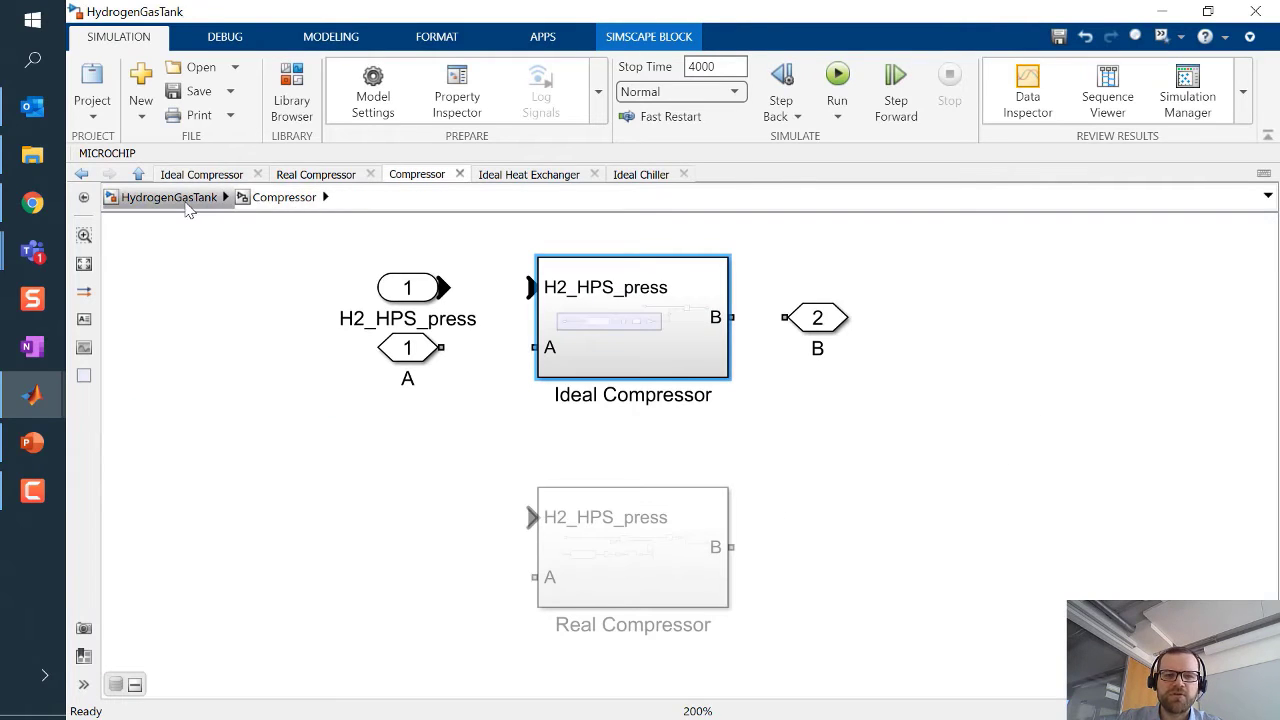
left_click(188, 200)
scroll(604, 412, "up", 1)
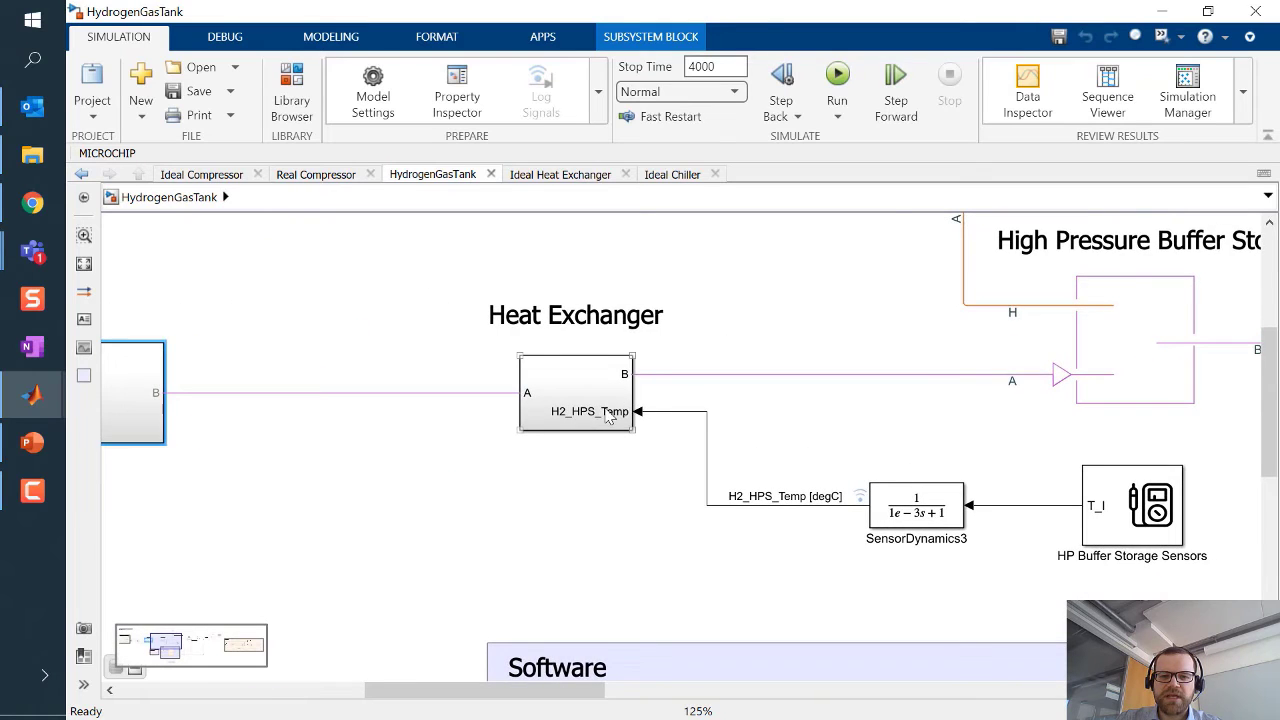
left_click(604, 412)
scroll(604, 412, "down", 2)
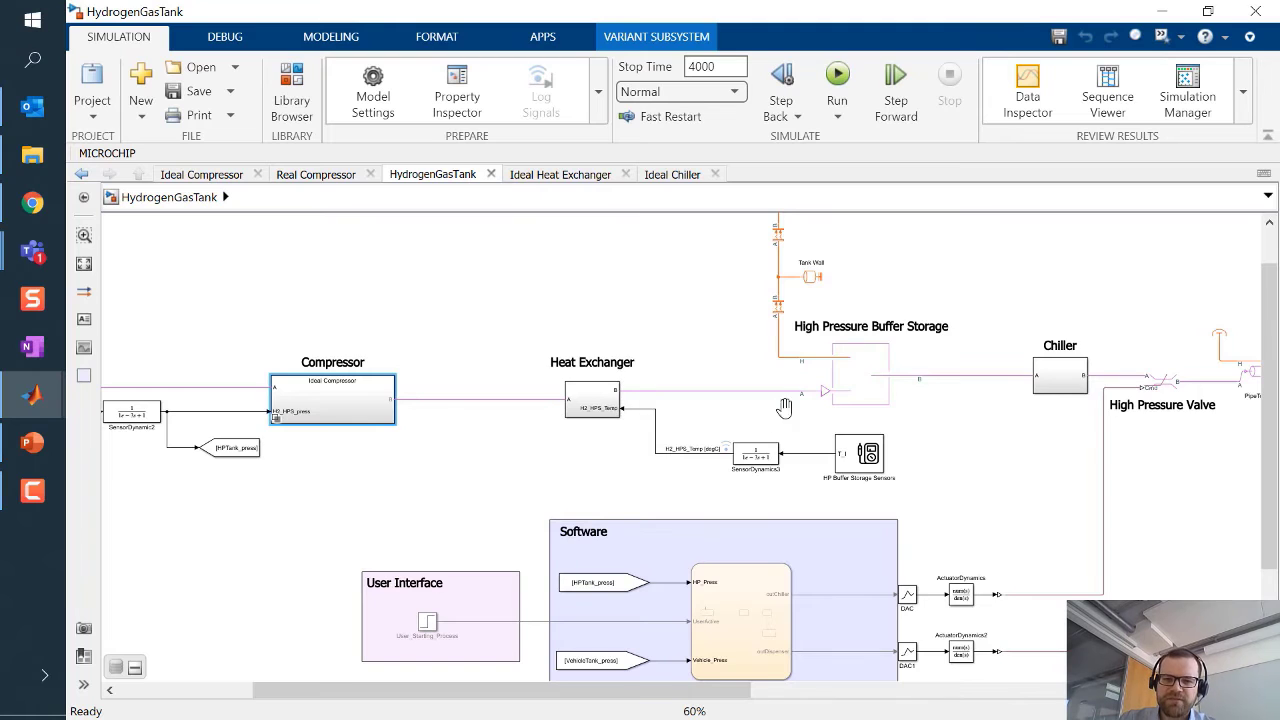
scroll(784, 408, "up", 3)
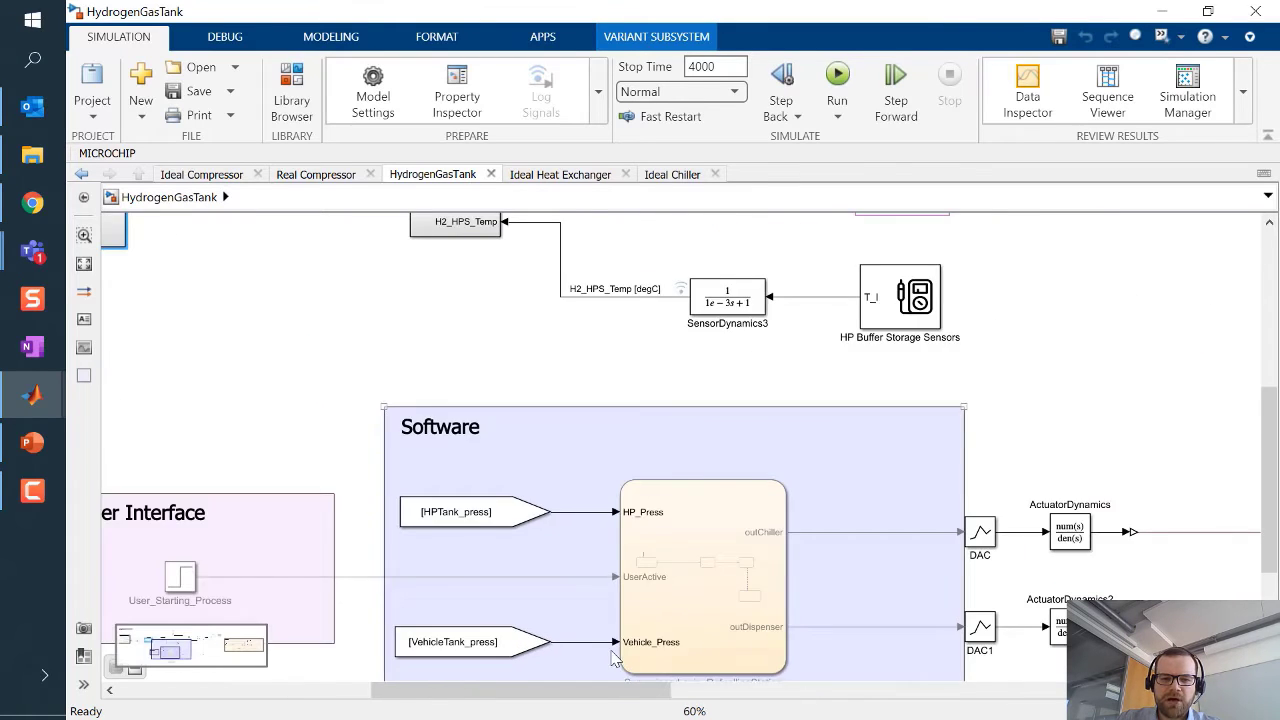
scroll(614, 657, "up", 5)
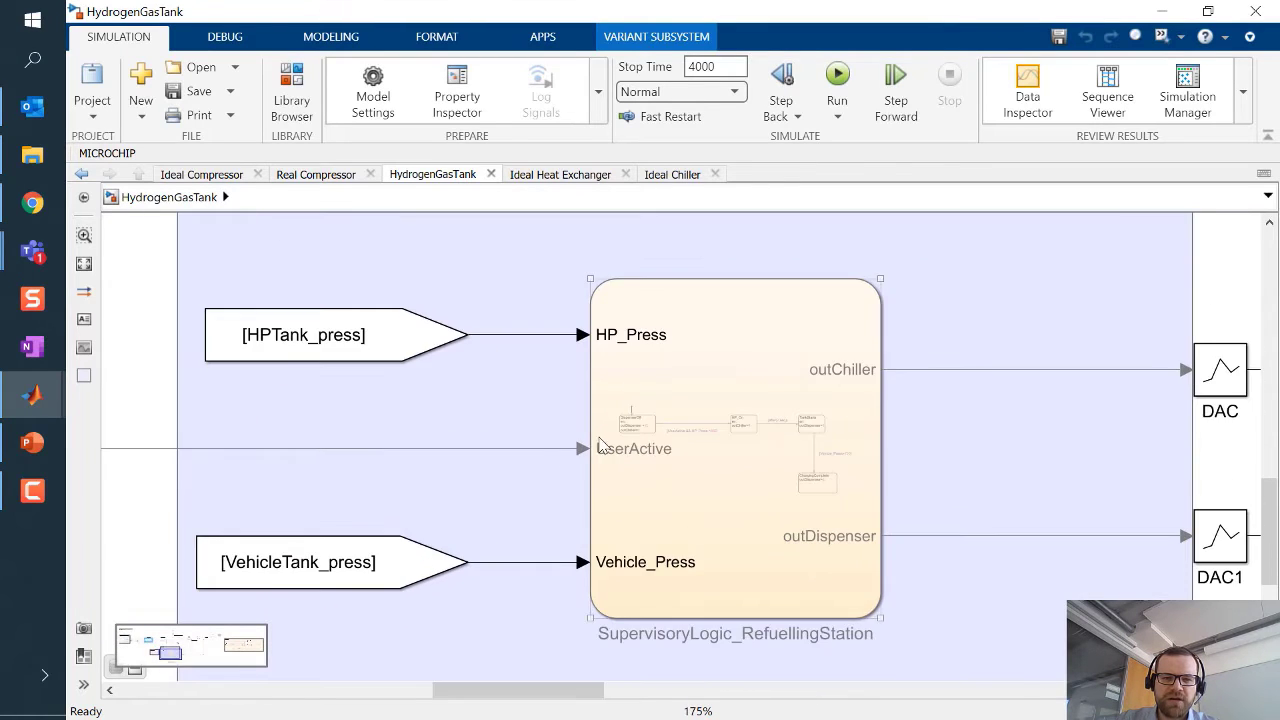
scroll(600, 445, "down", 2)
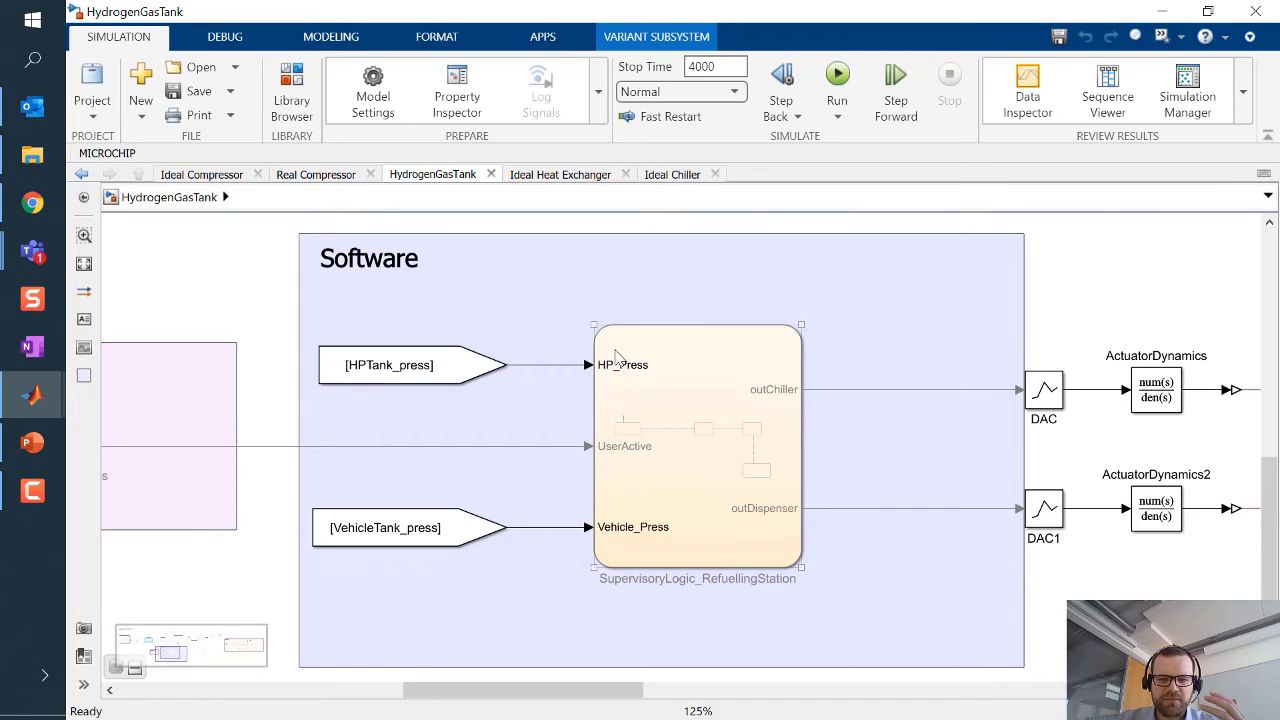
double_click(686, 399)
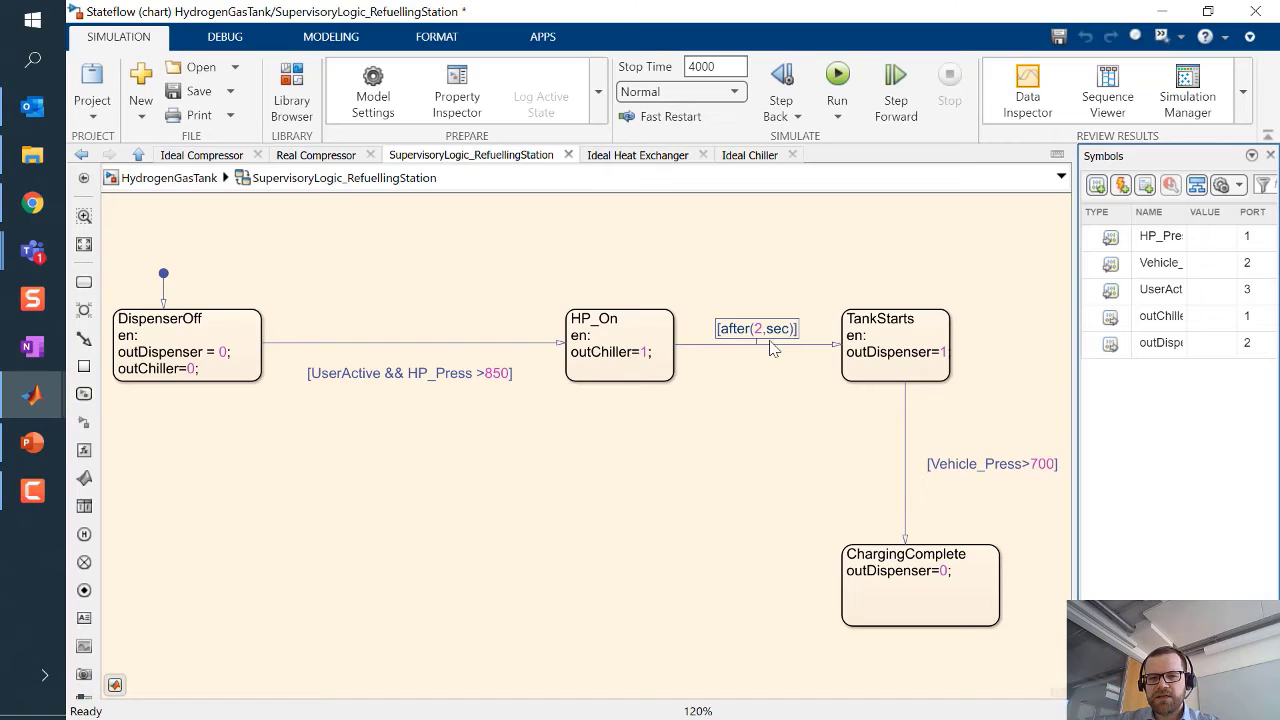
left_click(903, 352)
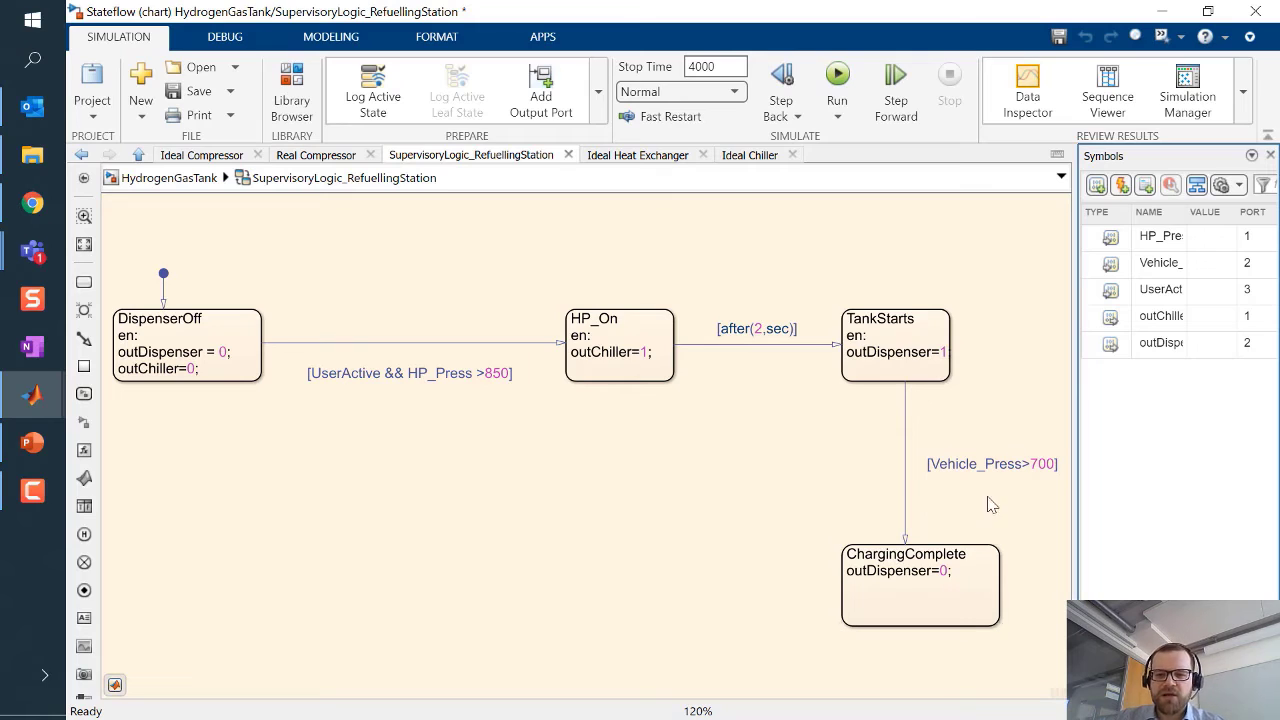
left_click(1032, 460)
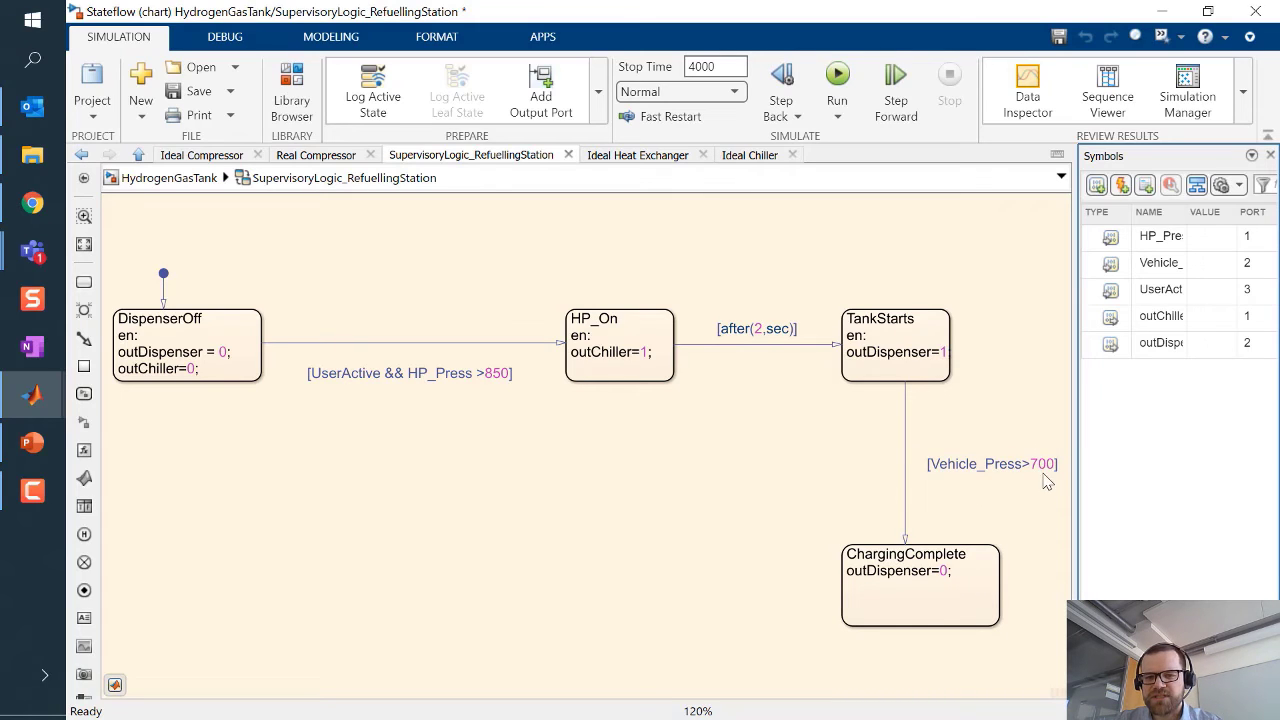
left_click(915, 584)
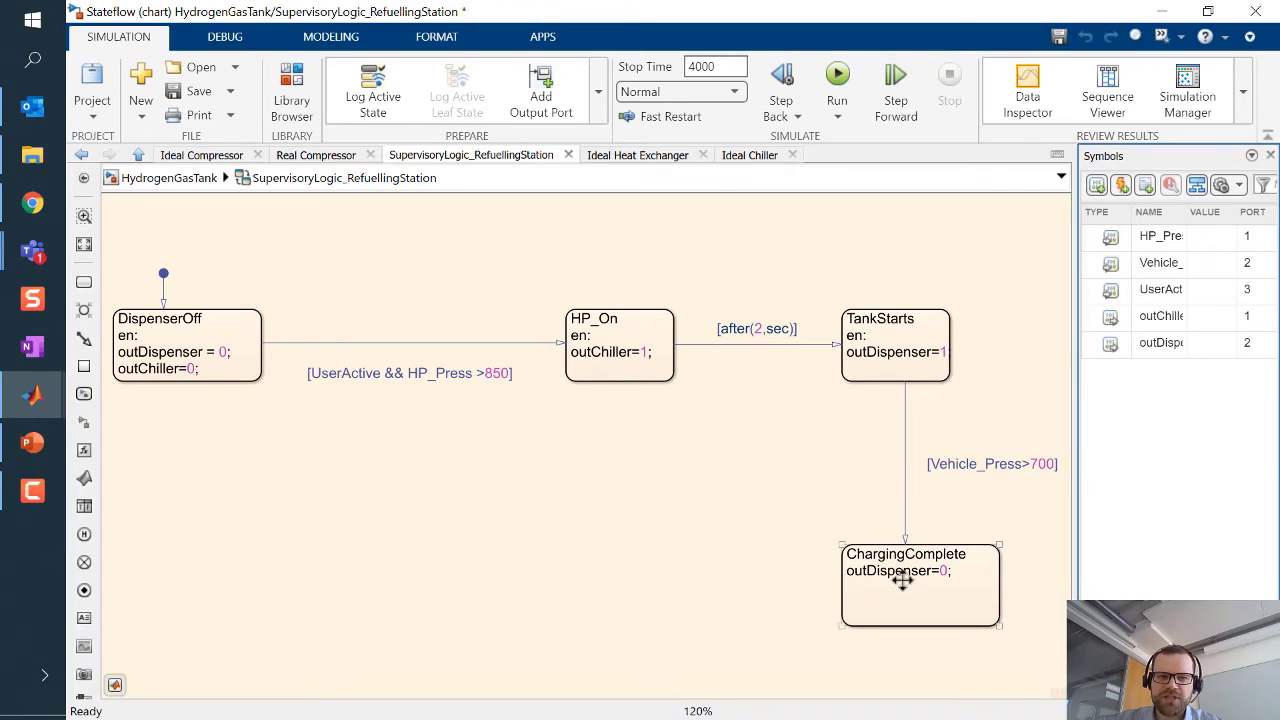
Return to the top-level model, pan to the compressor area, and open the Data Inspector
left_click(170, 178)
left_click(445, 370)
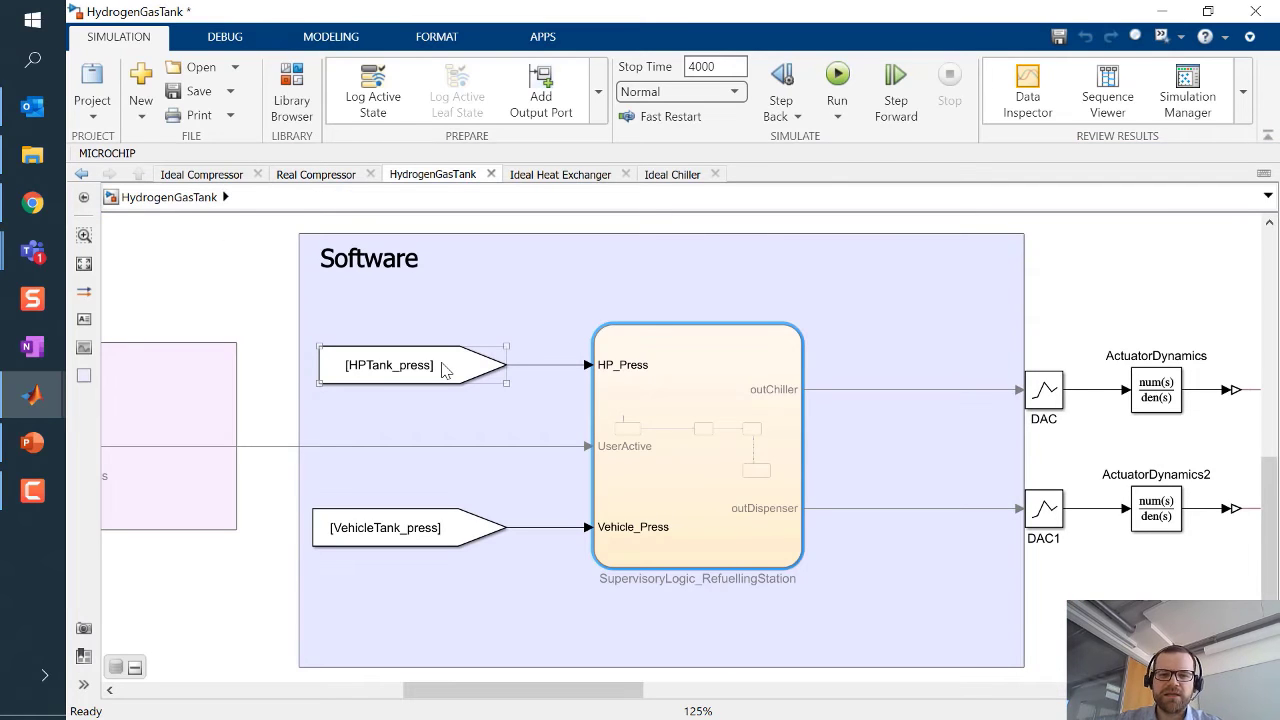
scroll(470, 360, "down", 3)
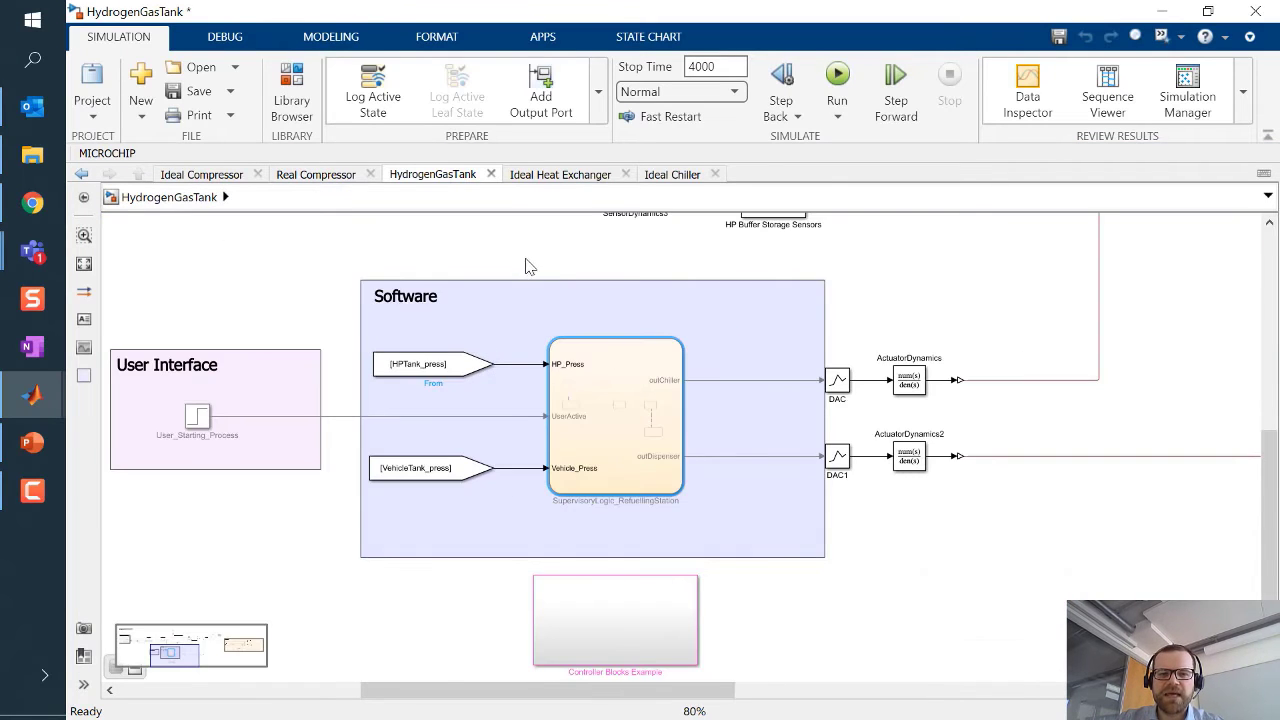
scroll(560, 330, "up", 1)
left_click_drag(568, 356, 831, 514)
scroll(520, 517, "up", 2)
scroll(574, 477, "left", 5)
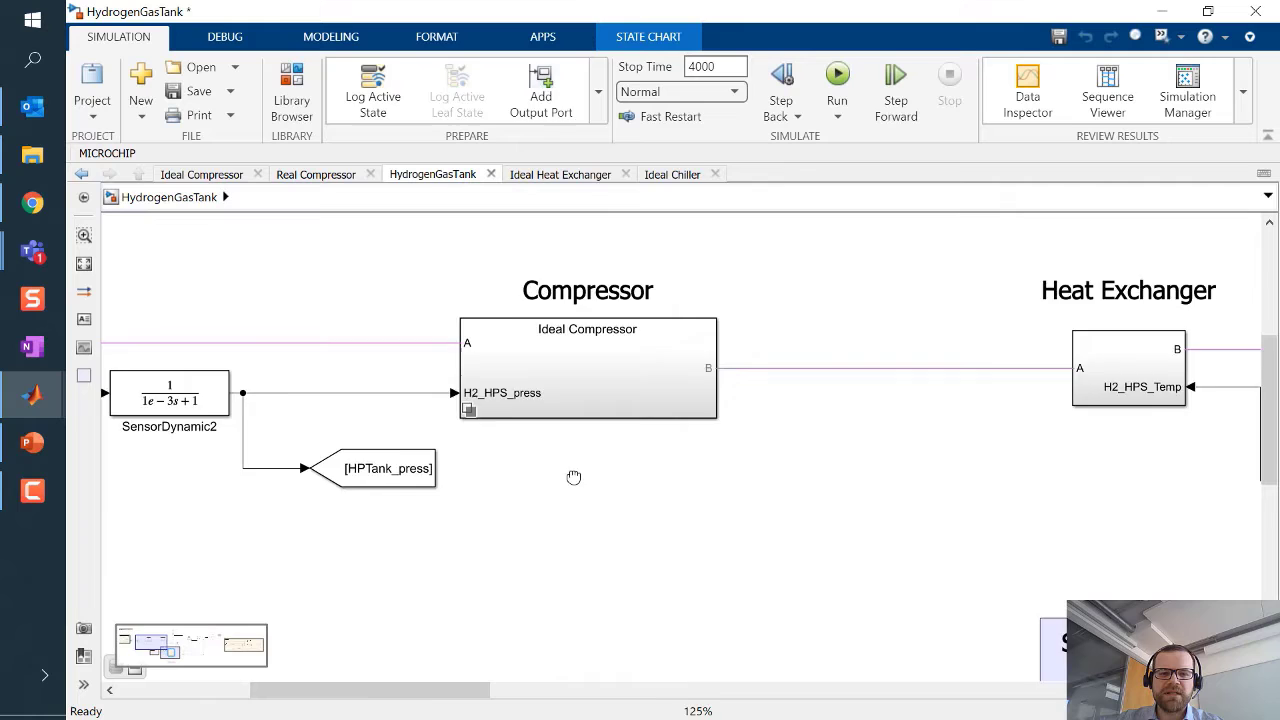
scroll(331, 491, "left", 2)
scroll(369, 491, "up", 2)
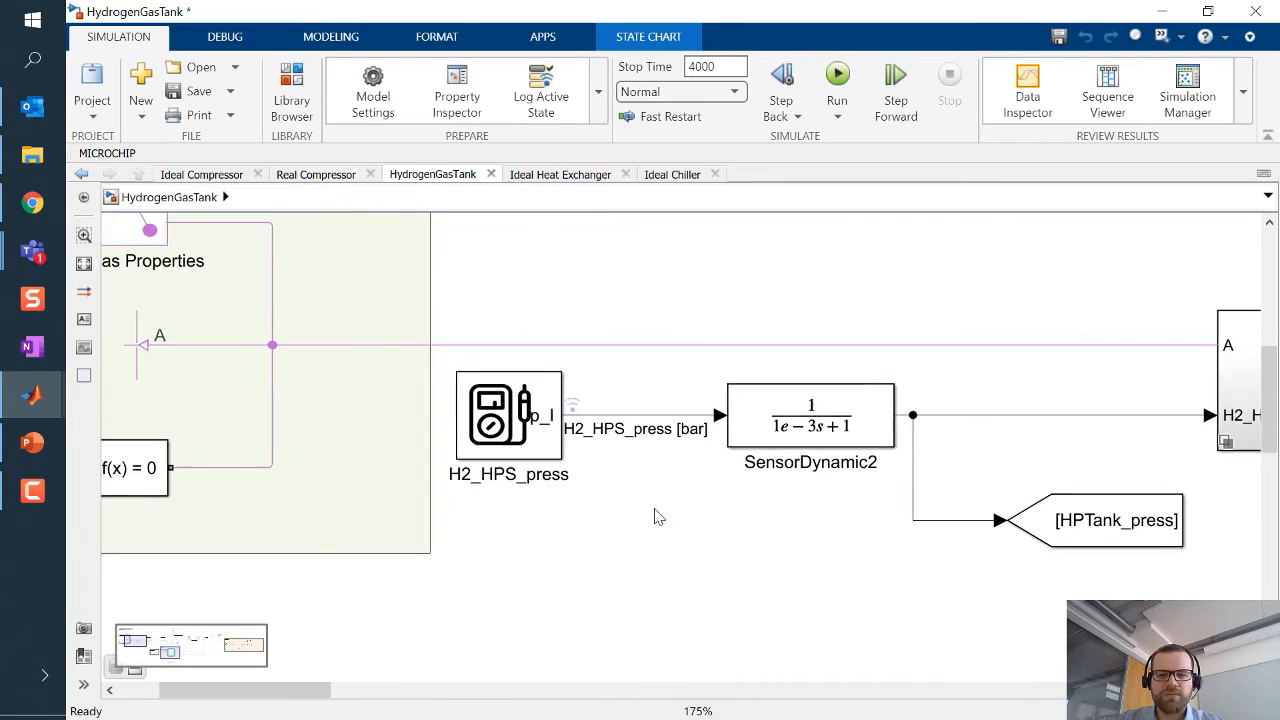
scroll(897, 438, "right", 6)
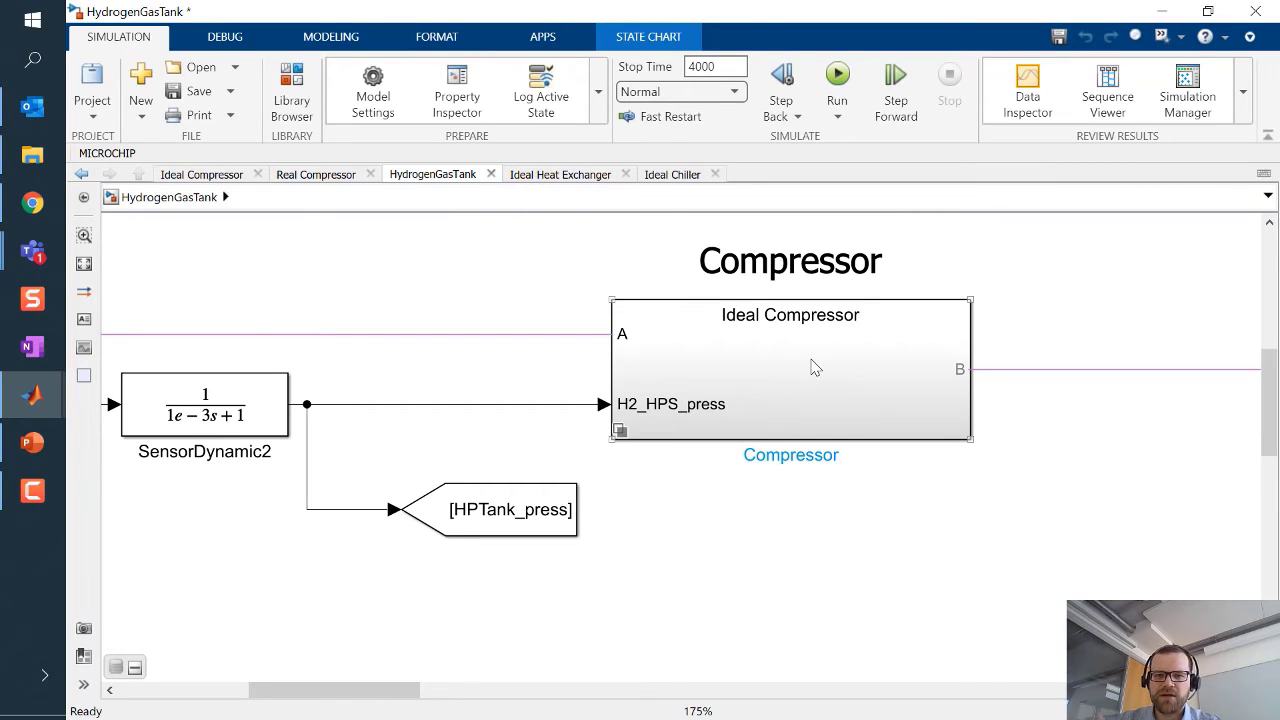
left_click(1045, 105)
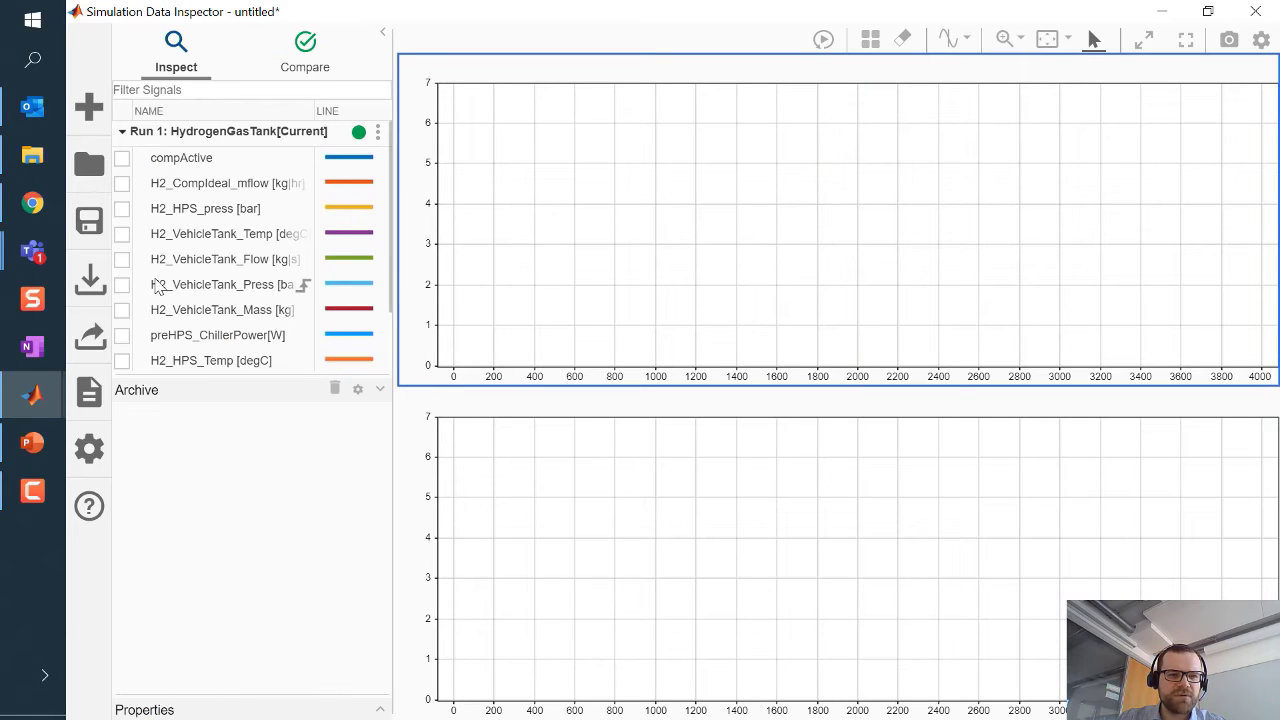
Plot H2_VehicleTank_Flow in the top axes and zoom to roughly 3560–3970 s
left_click(121, 262)
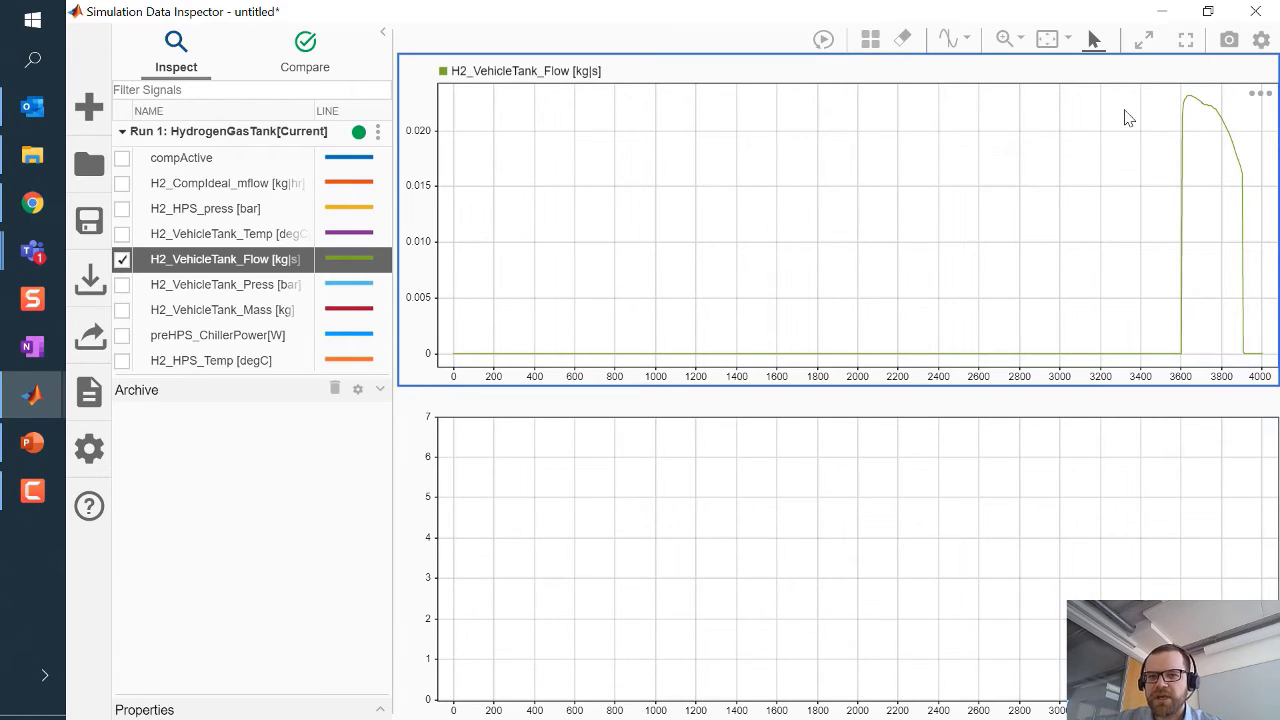
left_click(1005, 39)
left_click_drag(1171, 90, 1255, 362)
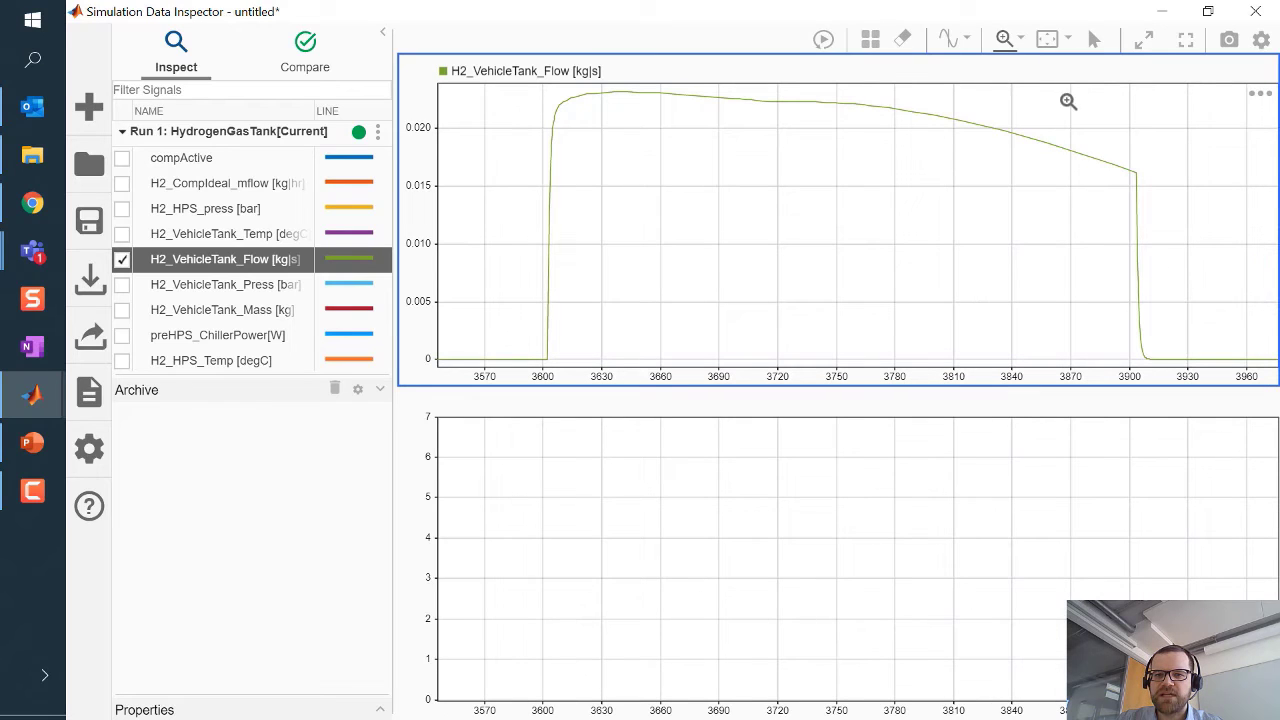
Add two data cursors and place them at 3601.0 s and 3903.5 s
left_click(965, 40)
left_click(966, 110)
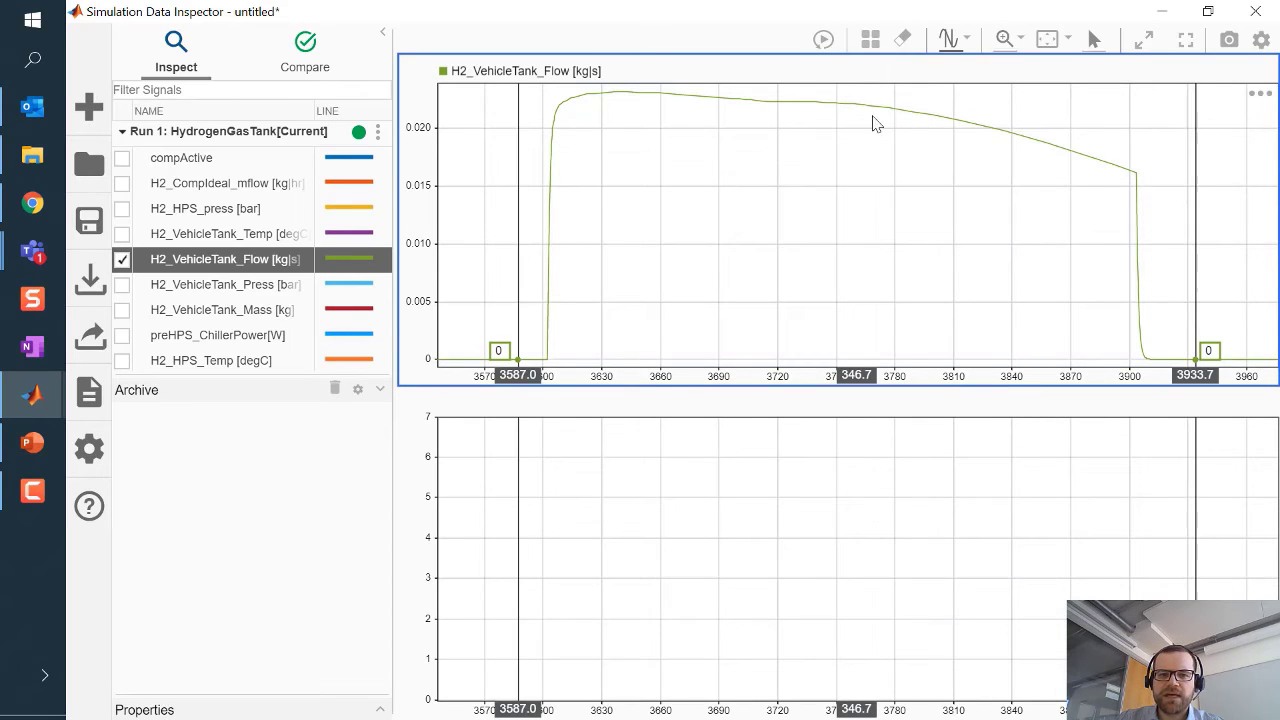
left_click_drag(518, 137, 545, 137)
left_click_drag(1196, 187, 1137, 190)
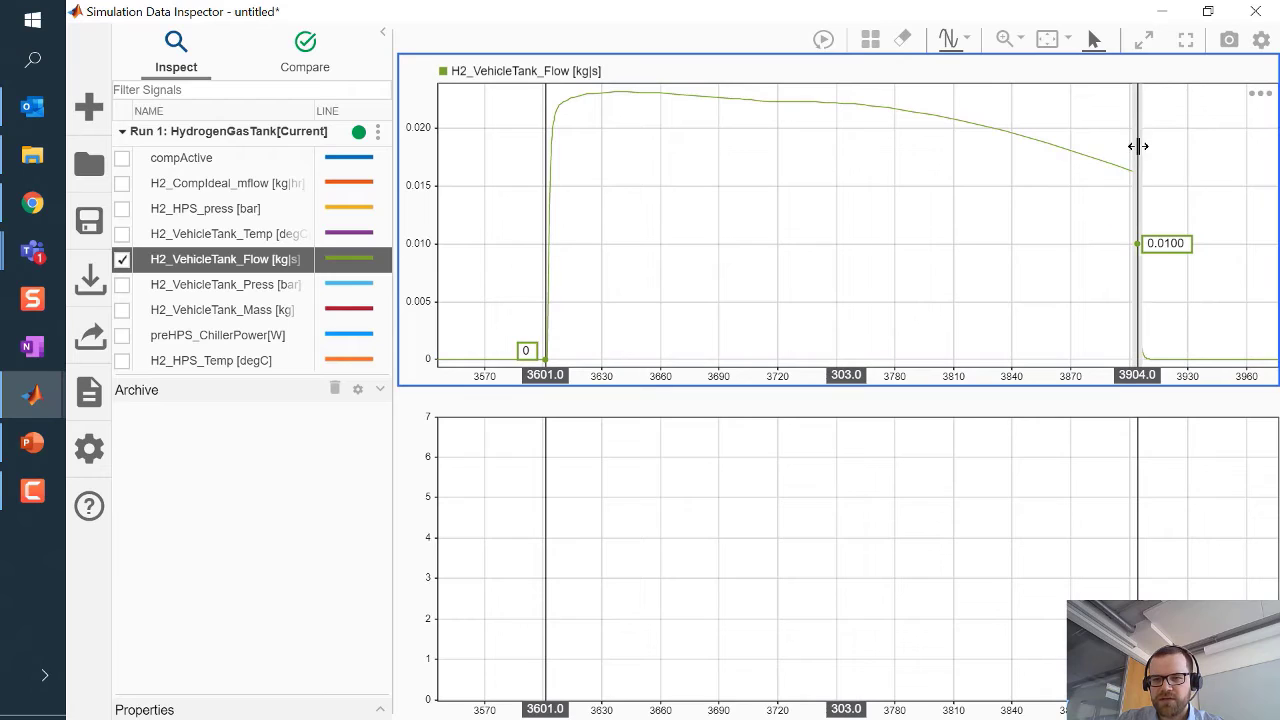
left_click_drag(1137, 144, 1135, 146)
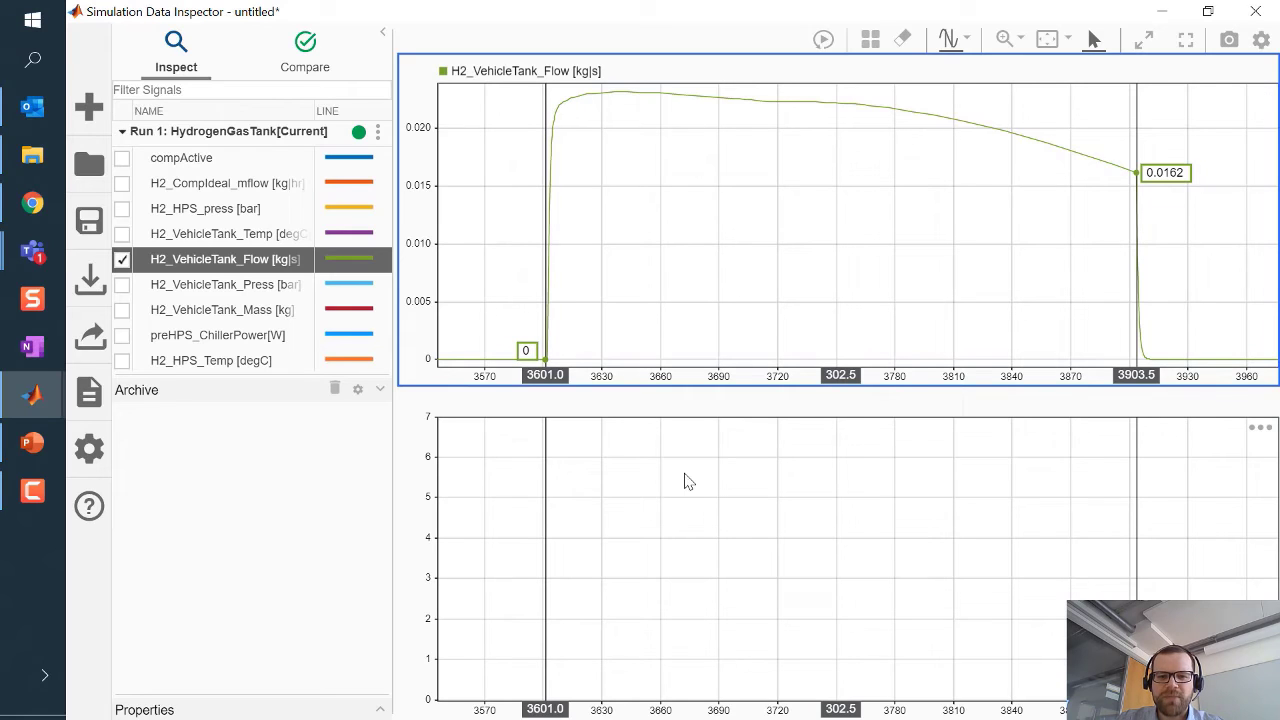
left_click(686, 482)
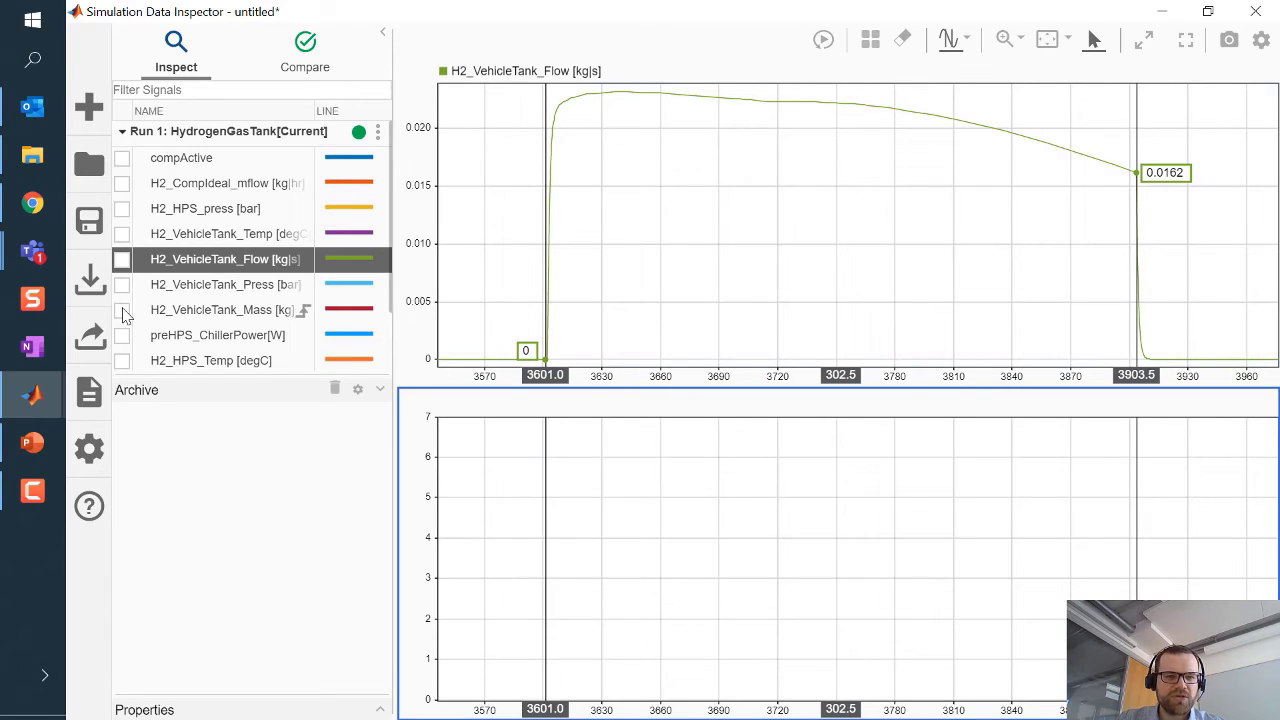
Plot H2_VehicleTank_Mass below, move the right cursor to 3874.7 s, then clear both subplots
left_click(121, 310)
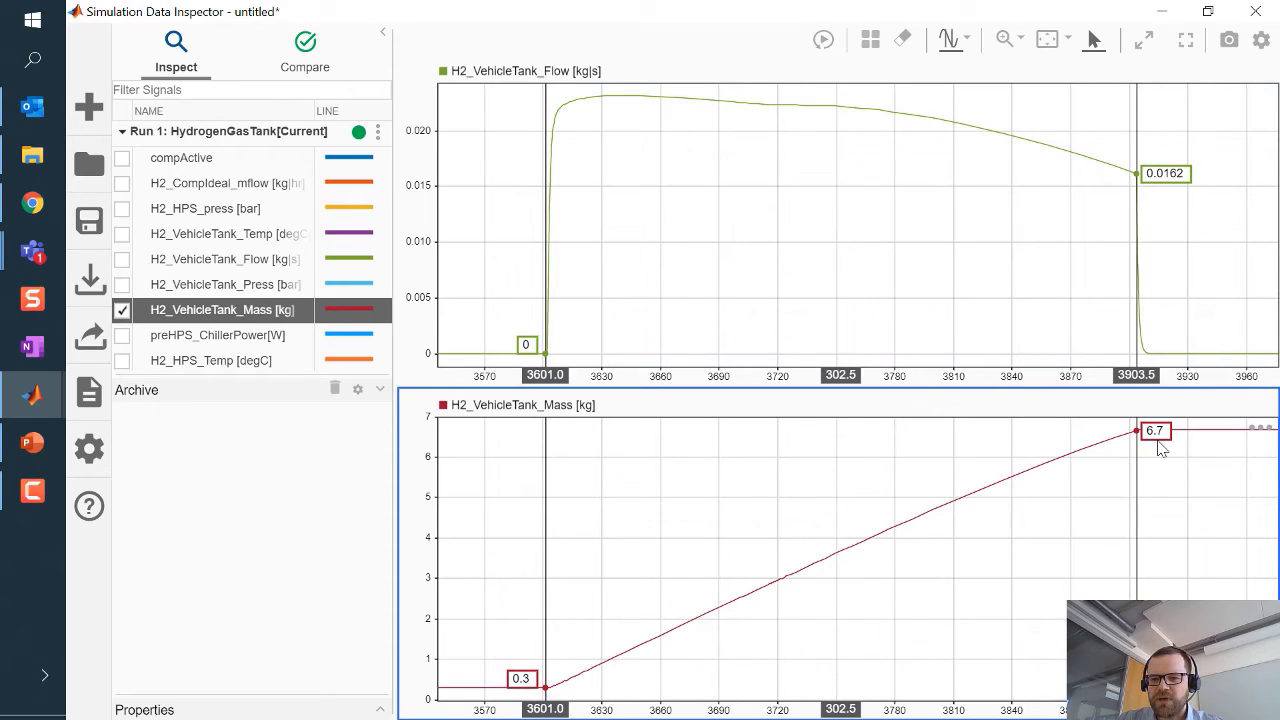
left_click_drag(1138, 469, 1087, 480)
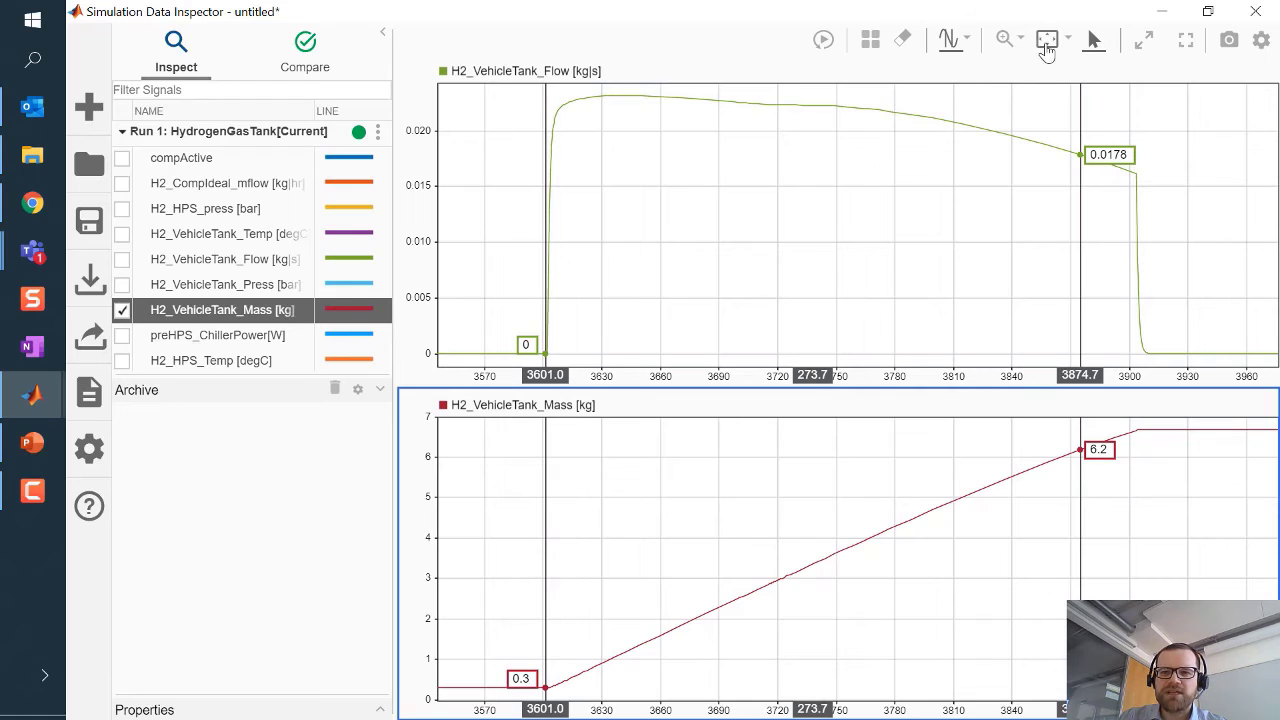
left_click(902, 38)
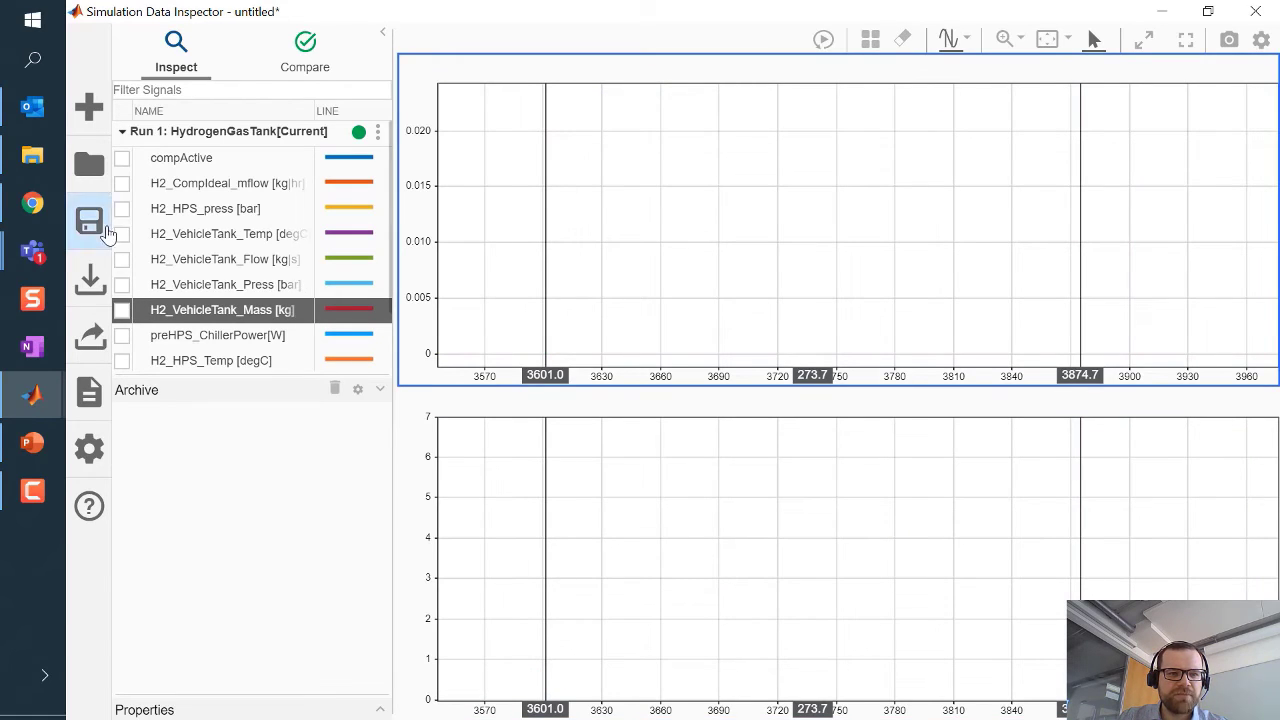
Plot H2_HPS_press in the upper subplot and read its 955 peak at 3475 s
left_click(121, 208)
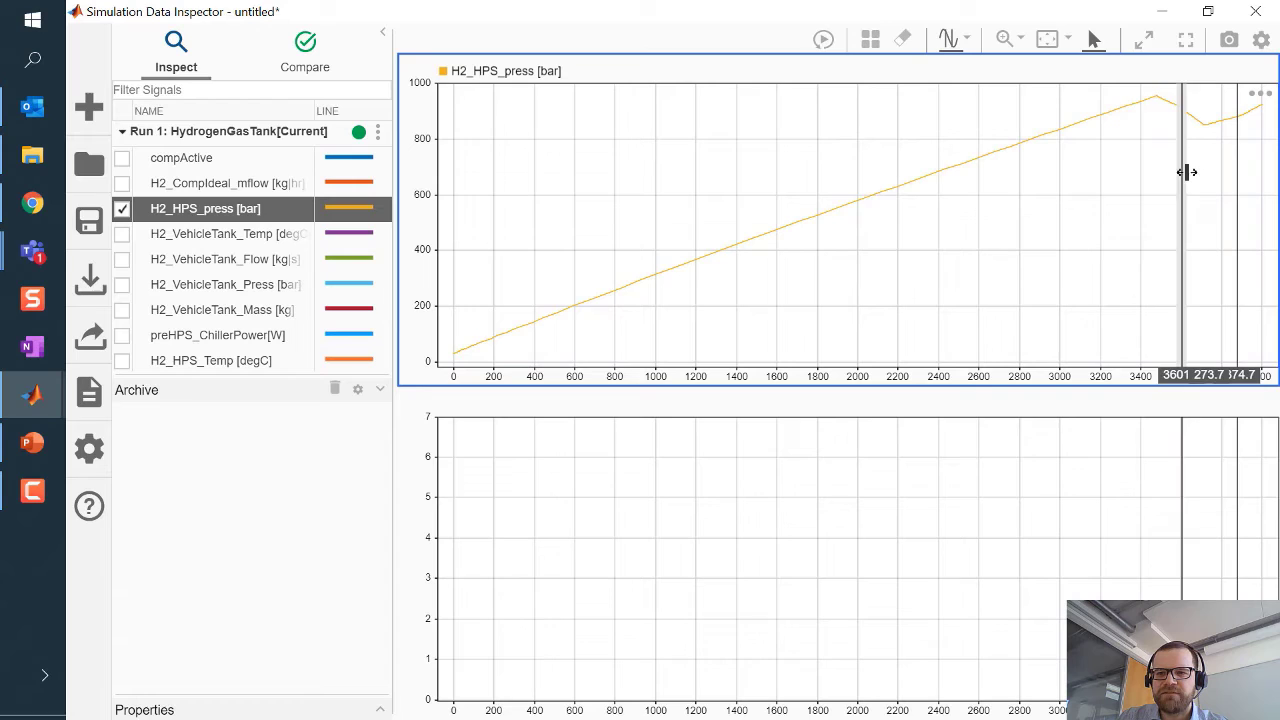
left_click_drag(1186, 171, 1149, 175)
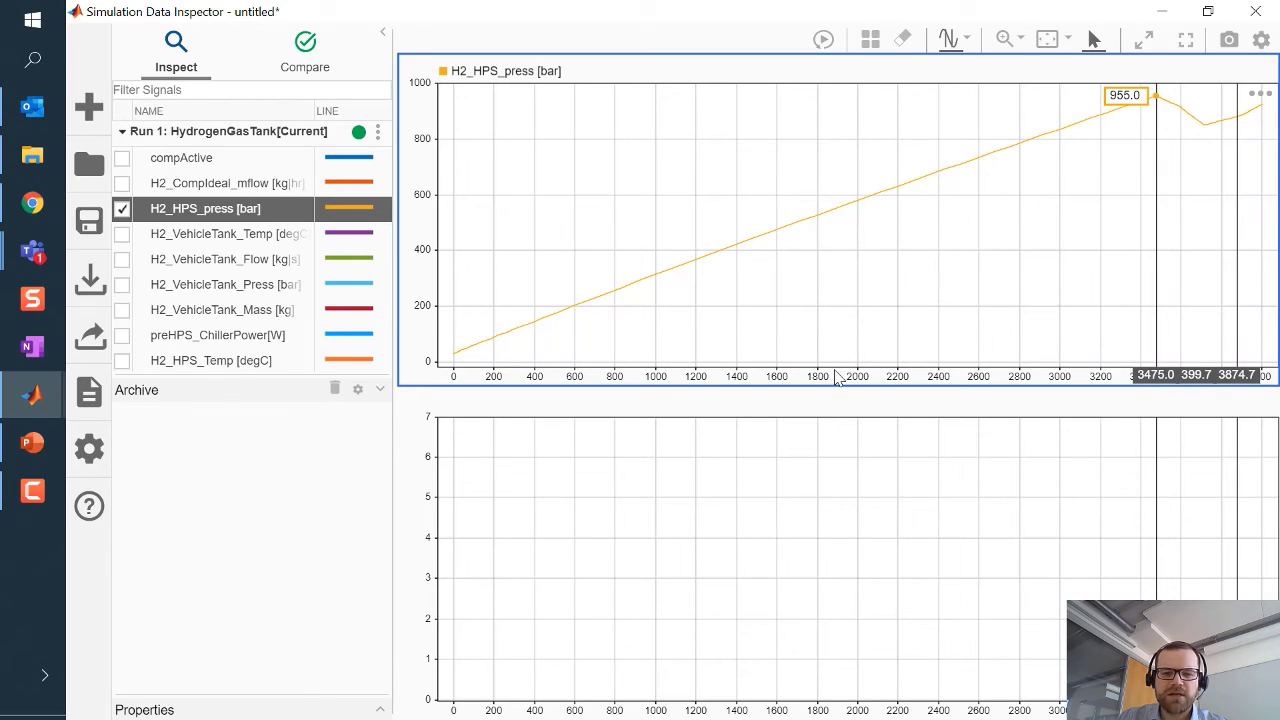
left_click(670, 549)
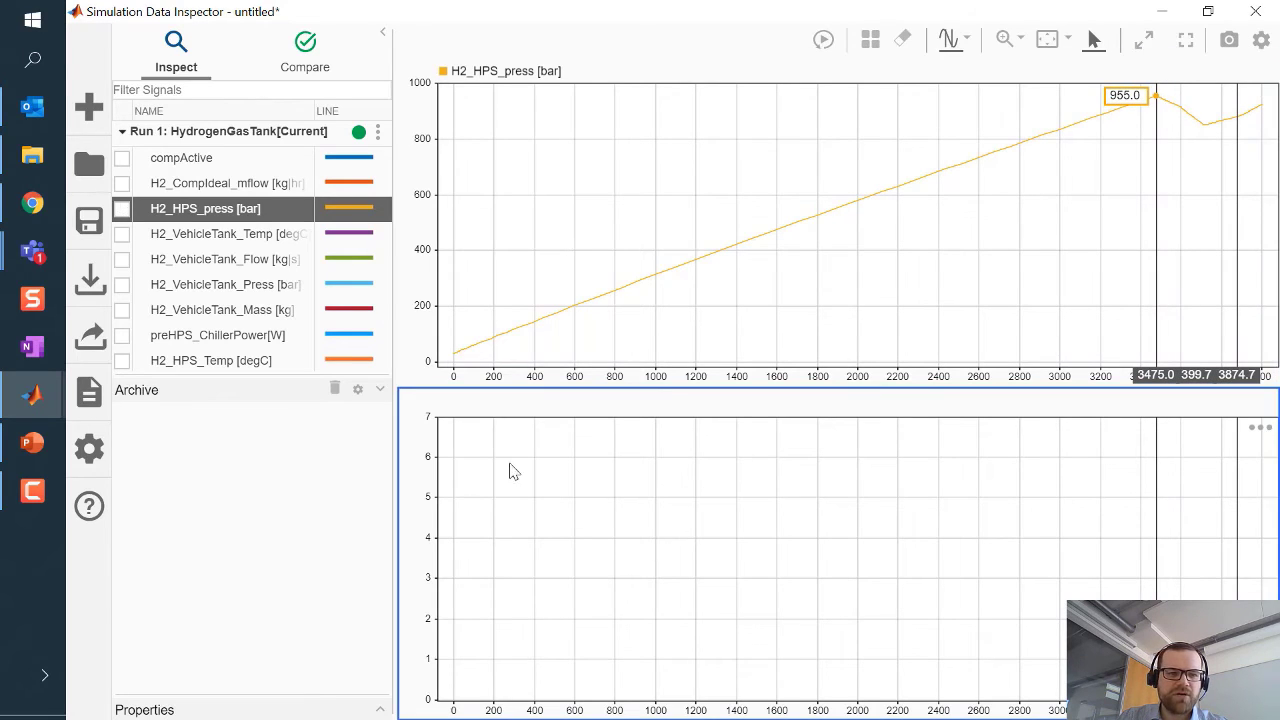
scroll(124, 273, "down", 1)
Settle on Chiller_Temp in the lower subplot and read the signal values around 2435 s
left_click(122, 270)
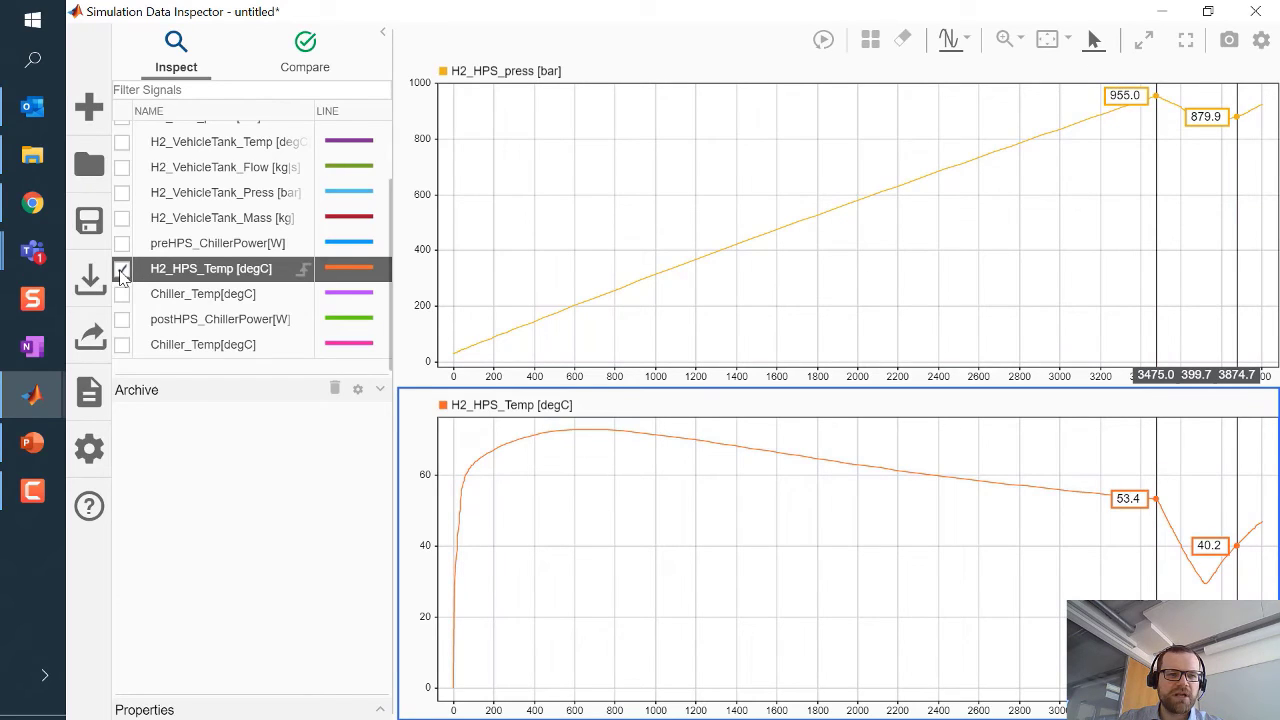
left_click(121, 269)
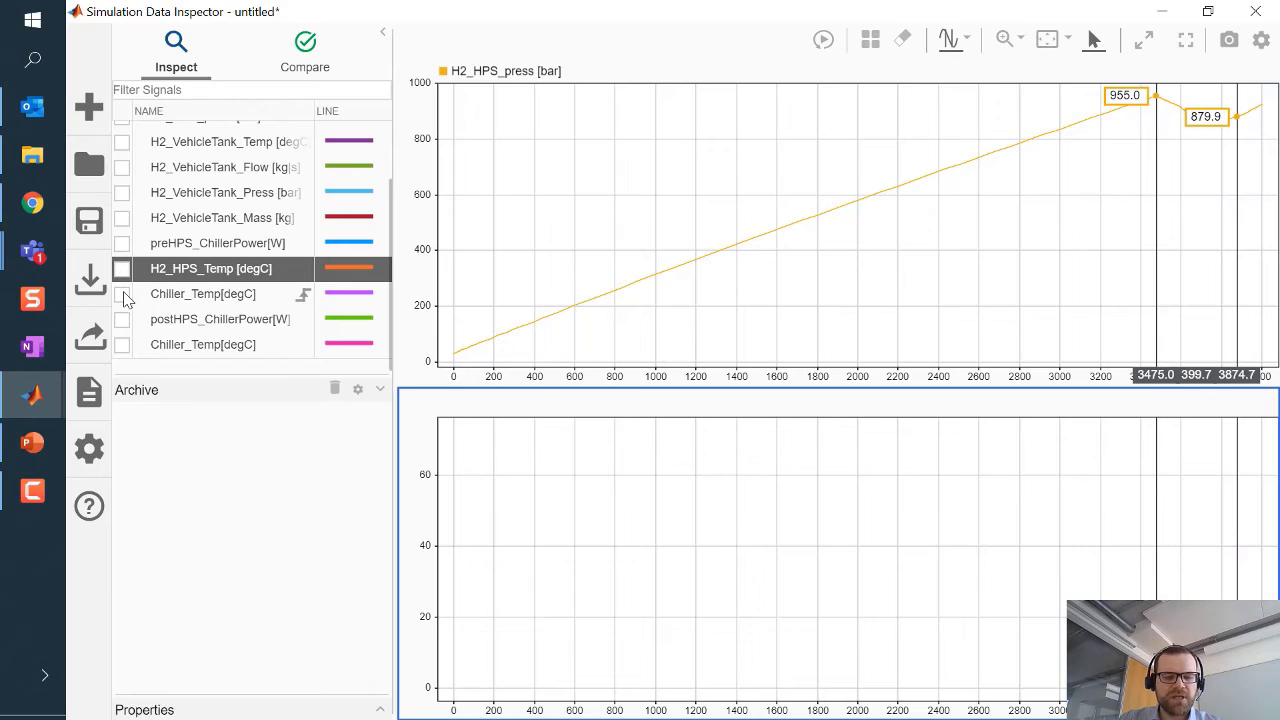
left_click(121, 319)
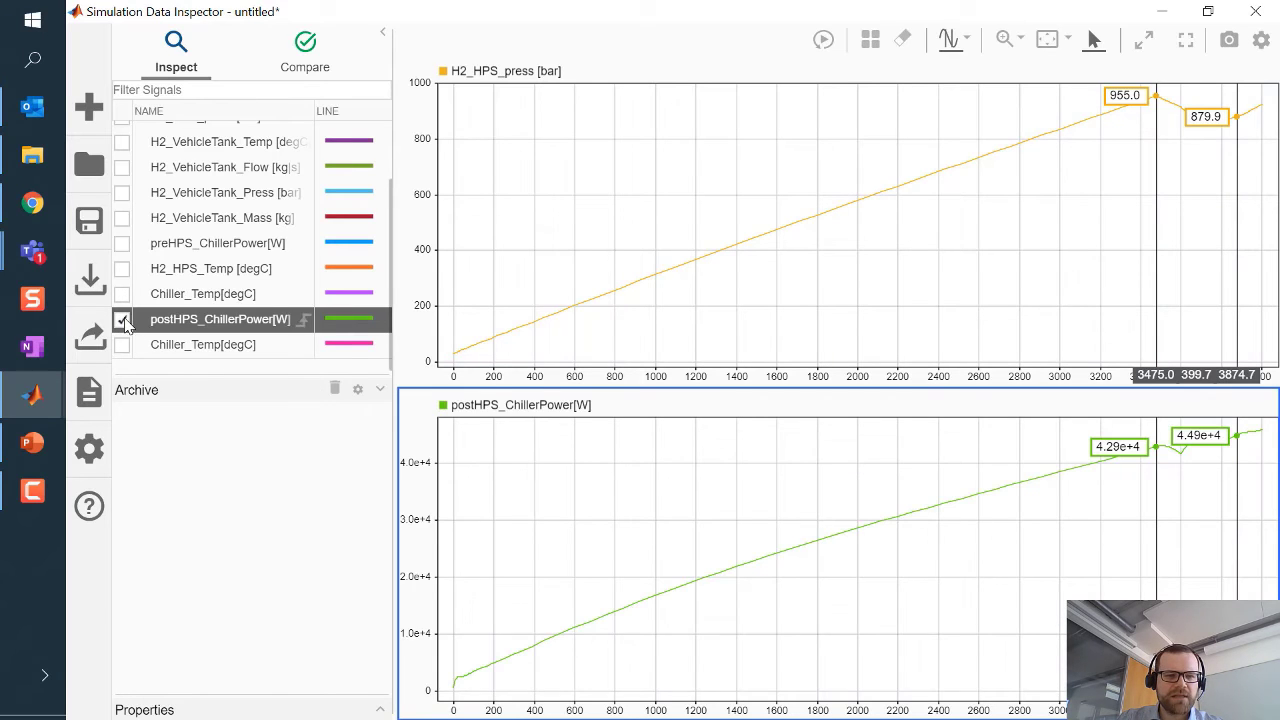
left_click(121, 319)
left_click(122, 294)
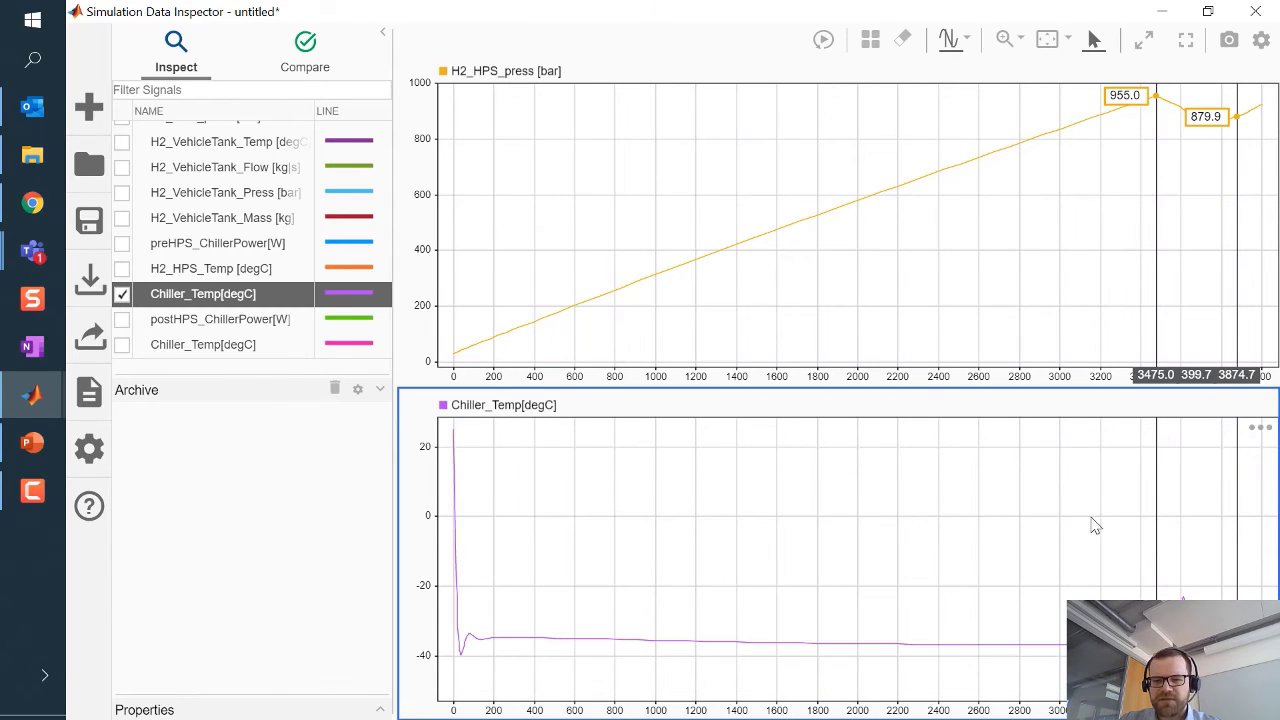
left_click_drag(1143, 477, 751, 598)
mouse_move(751, 652)
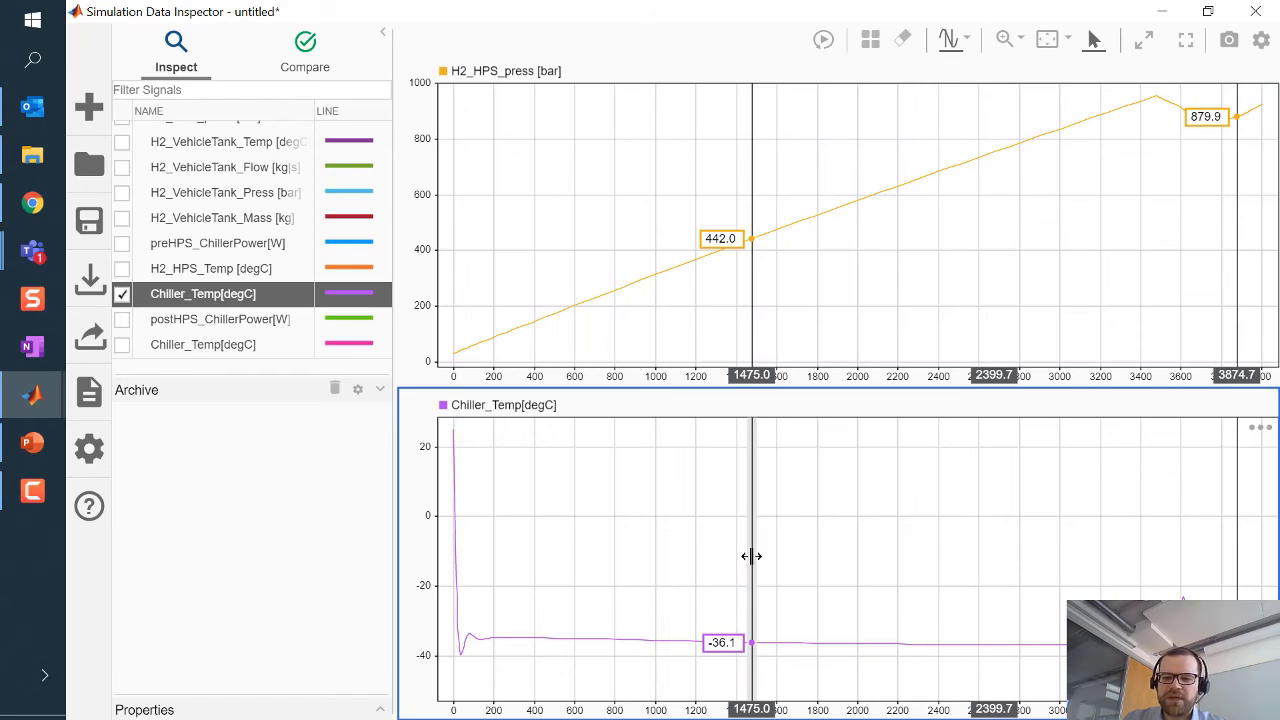
left_click(857, 308)
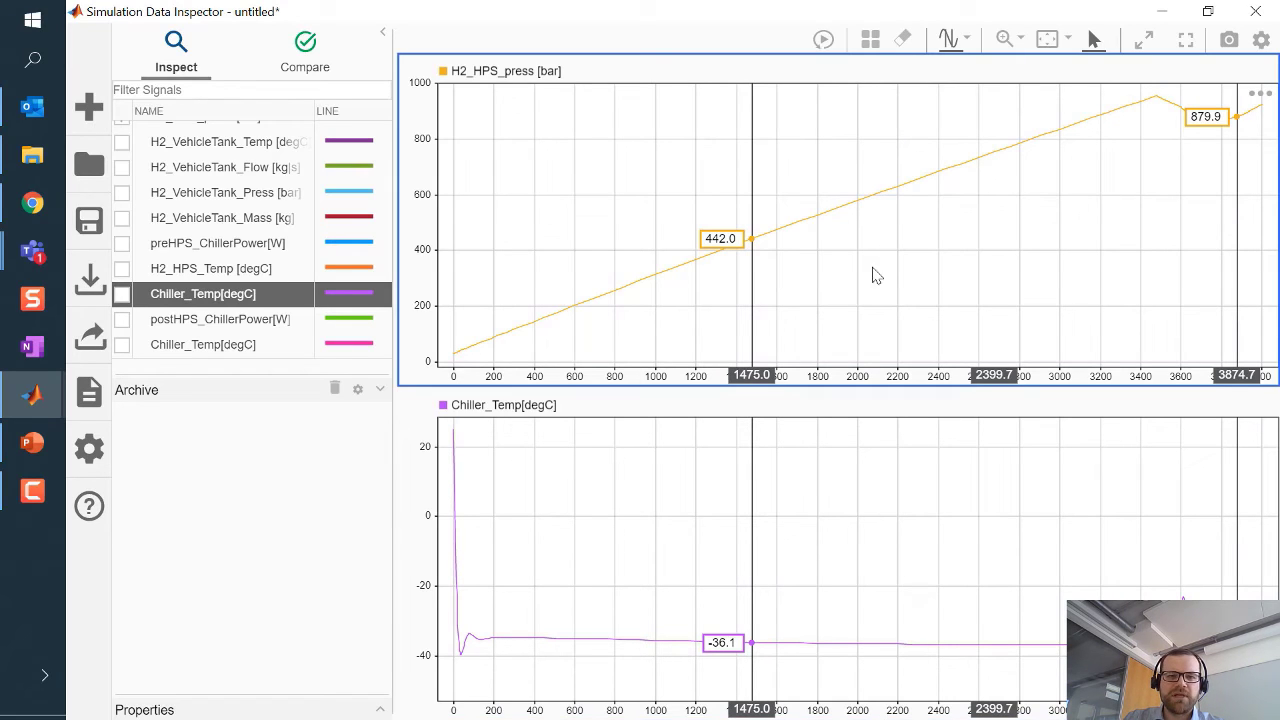
Swap H2_HPS_press for H2_VehicleTank_Temp in the upper plot and read its 61.5 peak at 3626 s
scroll(280, 272, "up", 3)
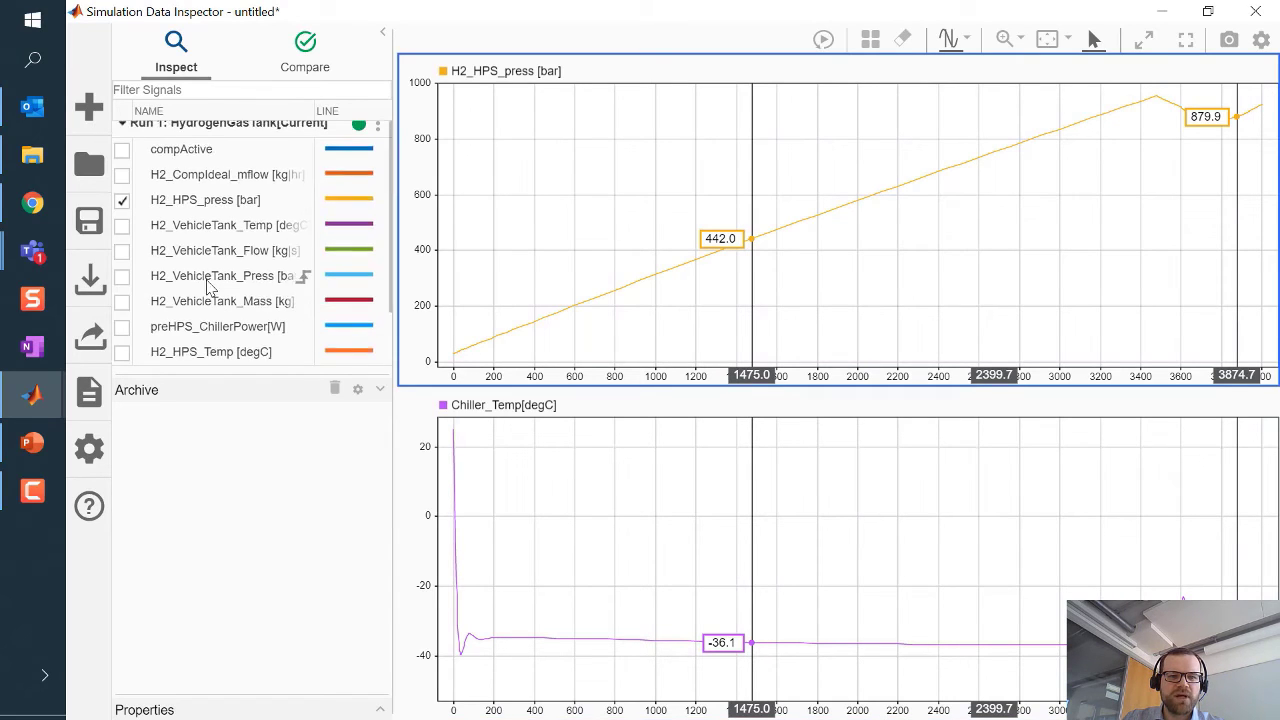
left_click(121, 211)
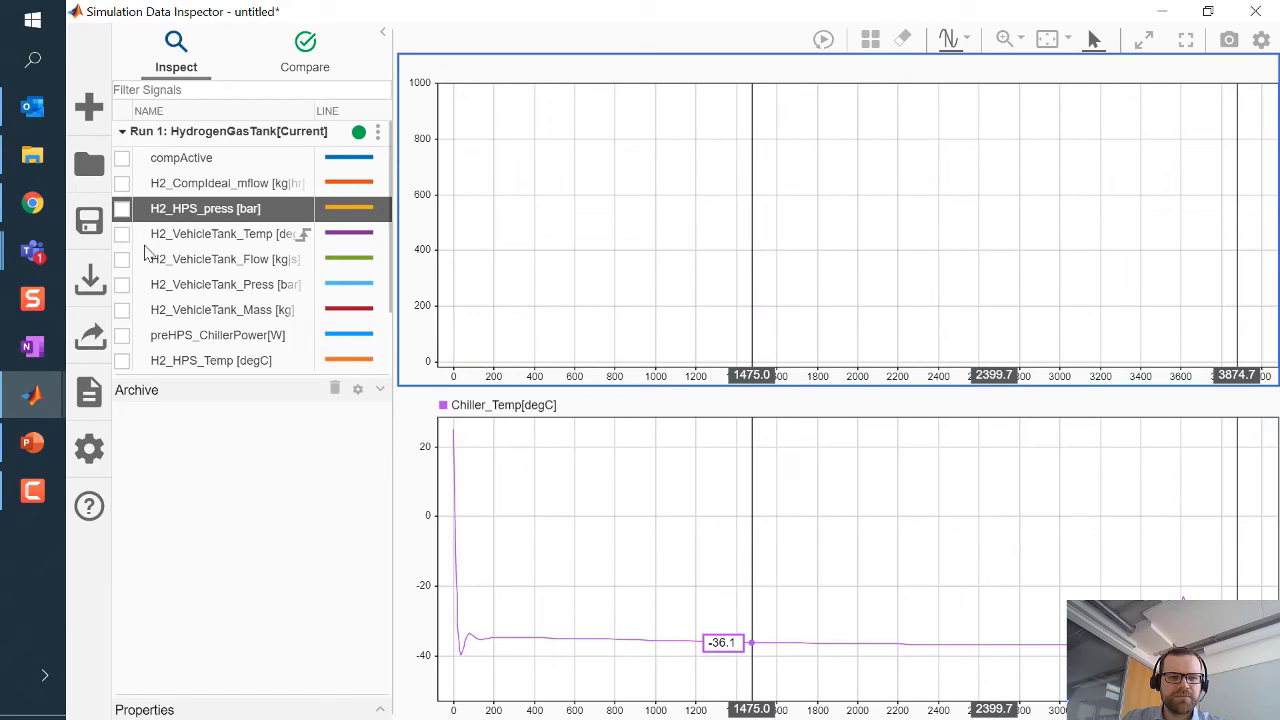
left_click(121, 234)
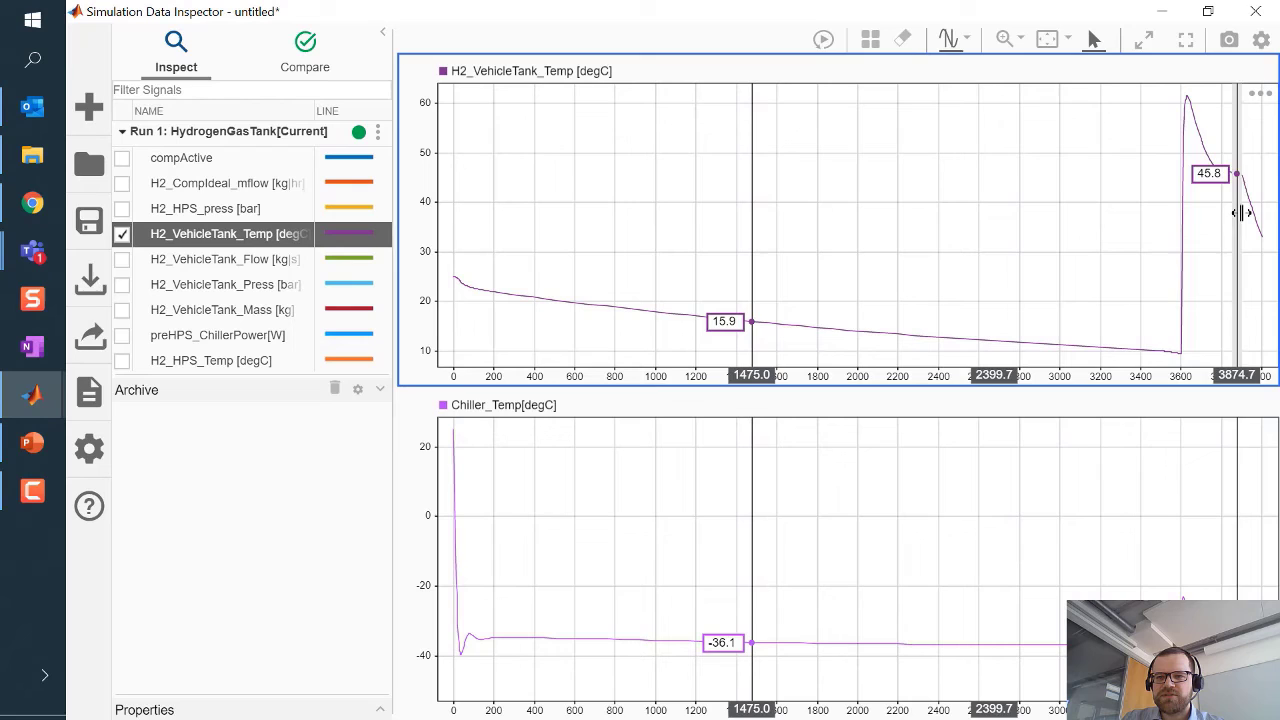
left_click_drag(1240, 212, 1186, 203)
mouse_move(1205, 110)
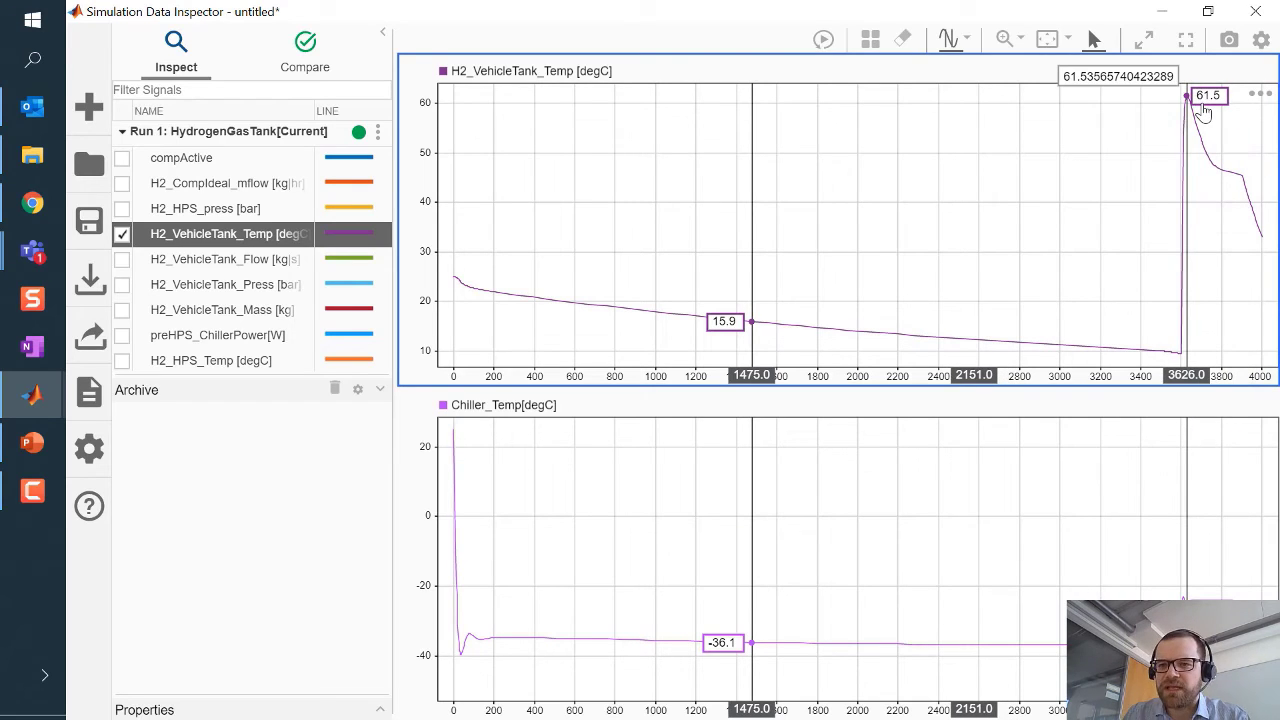
Drill into Compressor, then Real Compressor, and open the Positive-Displacement Compressor's parameters
left_click(1162, 11)
right_click(783, 389)
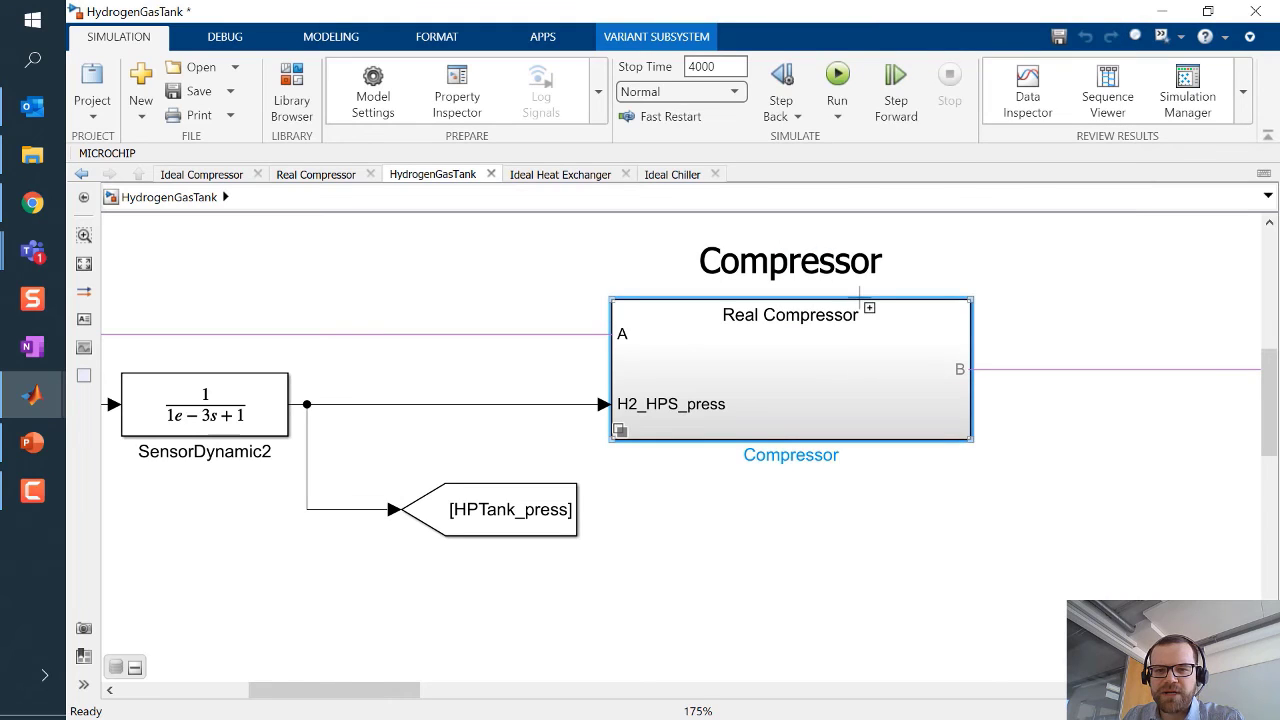
double_click(755, 389)
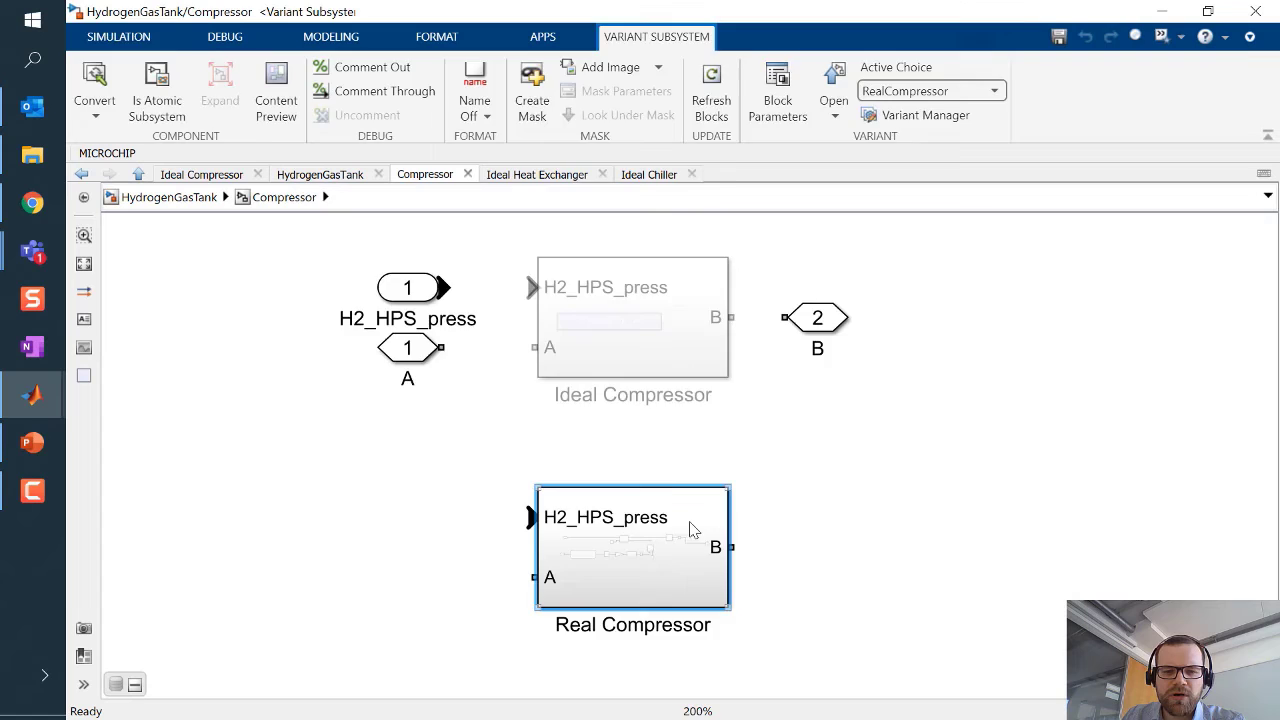
double_click(690, 525)
double_click(620, 396)
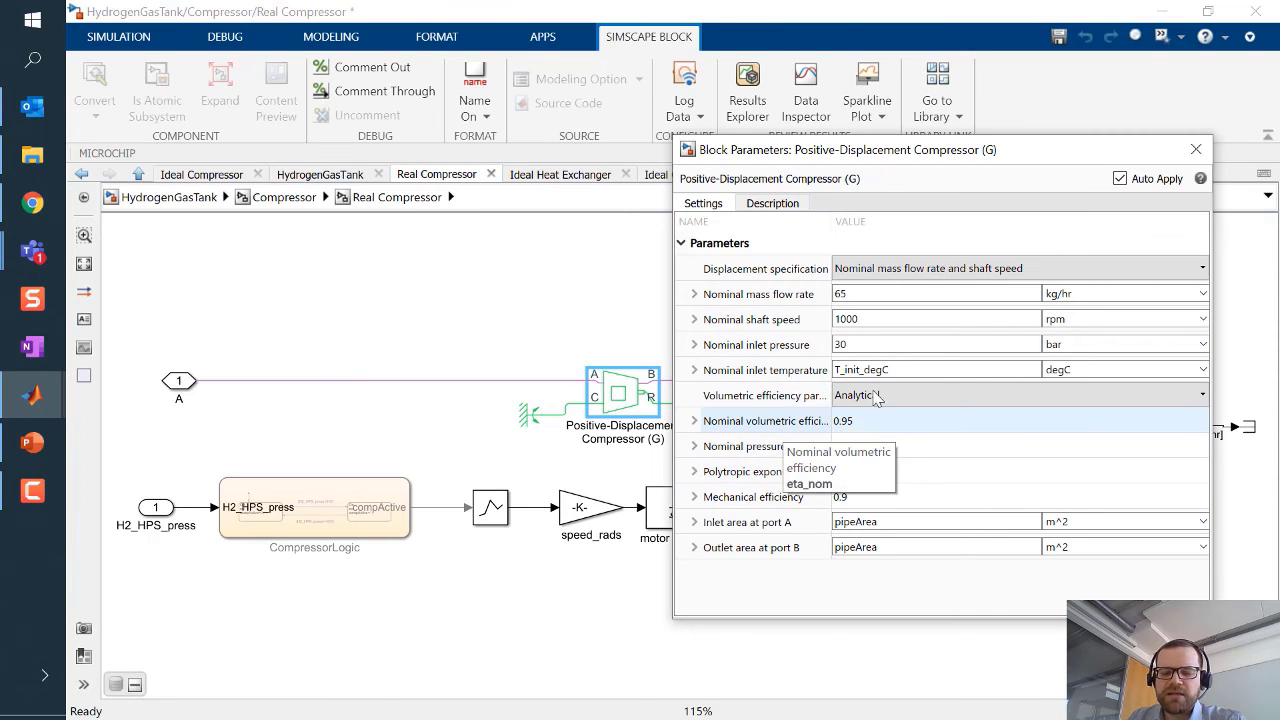
left_click(1196, 149)
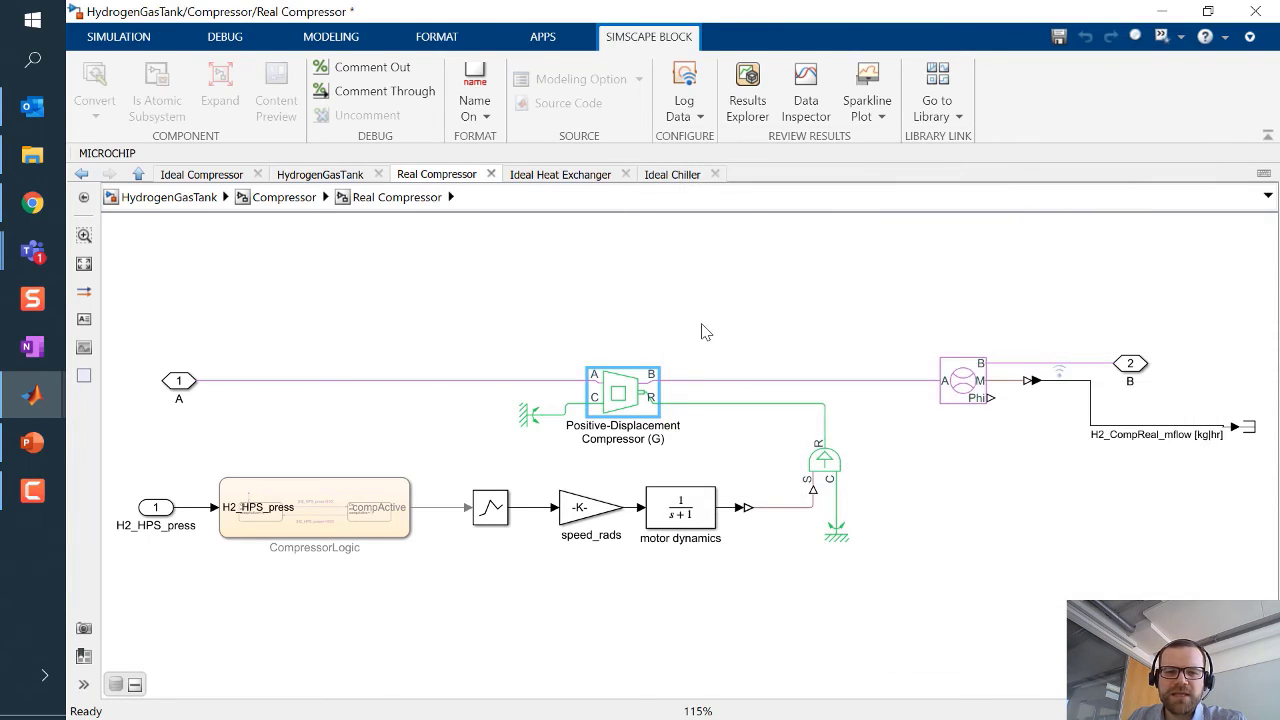
right_click(623, 401)
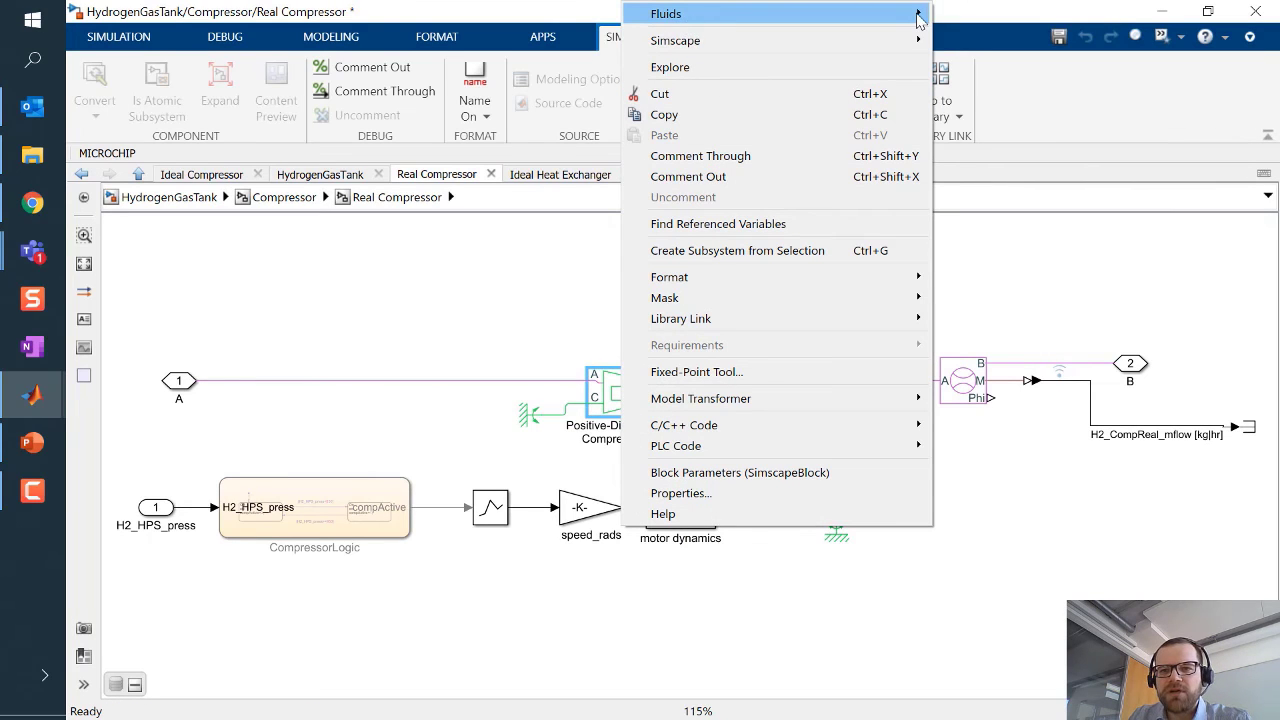
mouse_move(918, 14)
left_click(1000, 14)
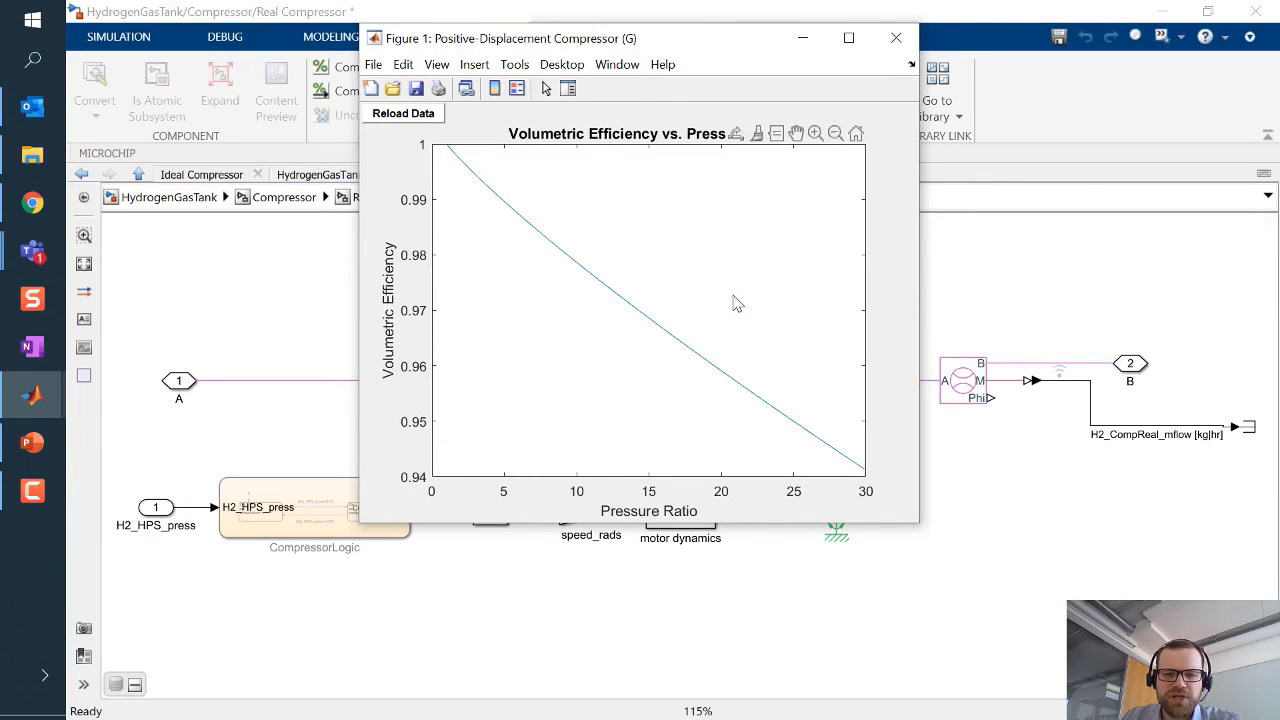
left_click(896, 38)
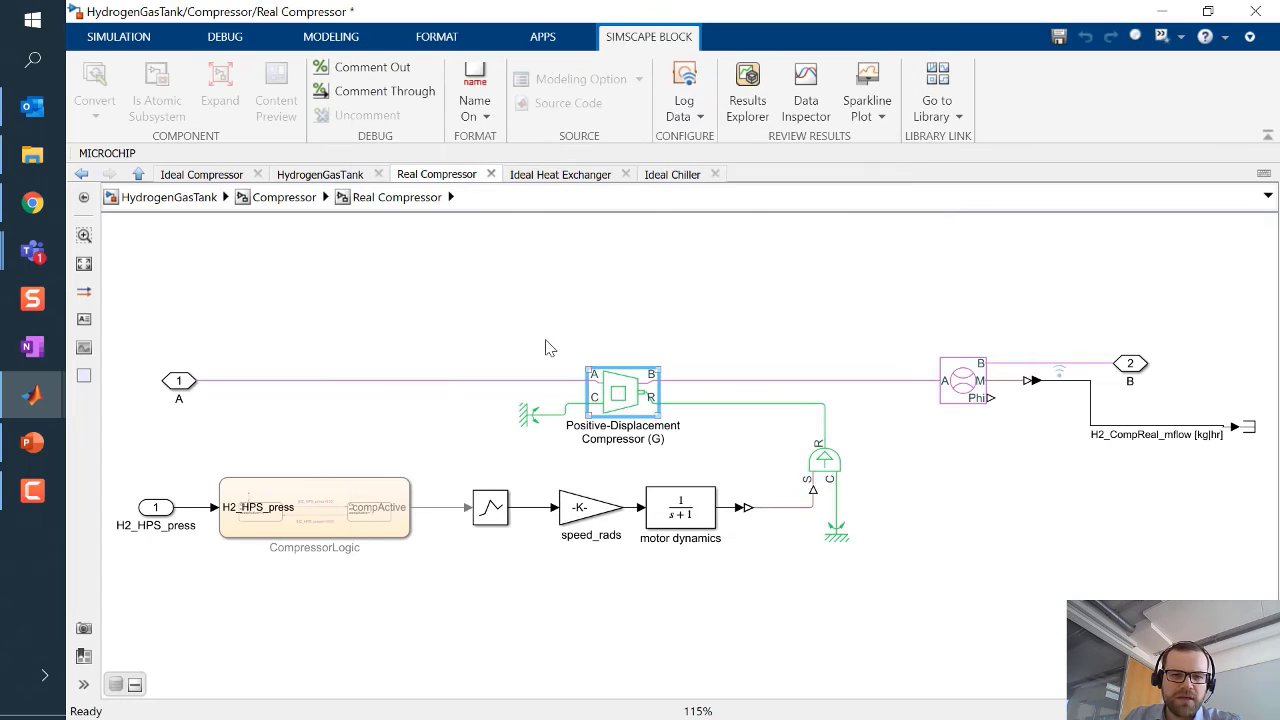
Run the HydrogenGasTank simulation again using the Real Compressor
left_click(125, 37)
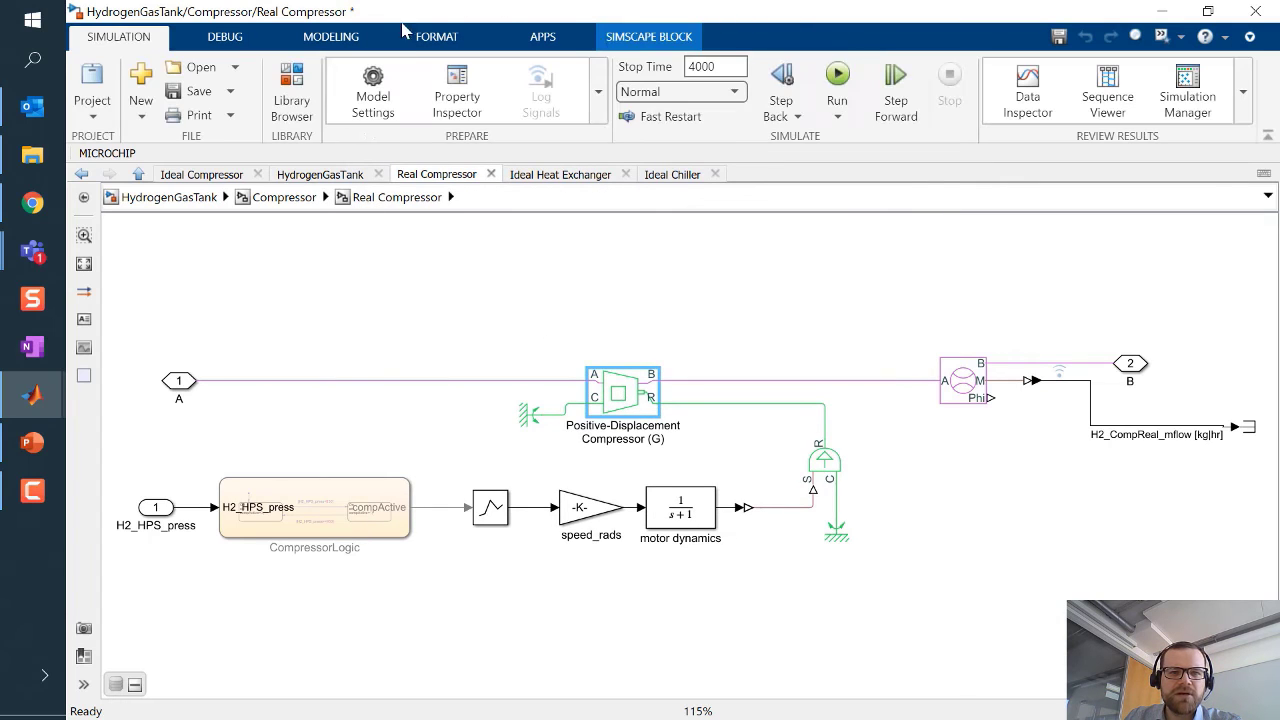
left_click(837, 78)
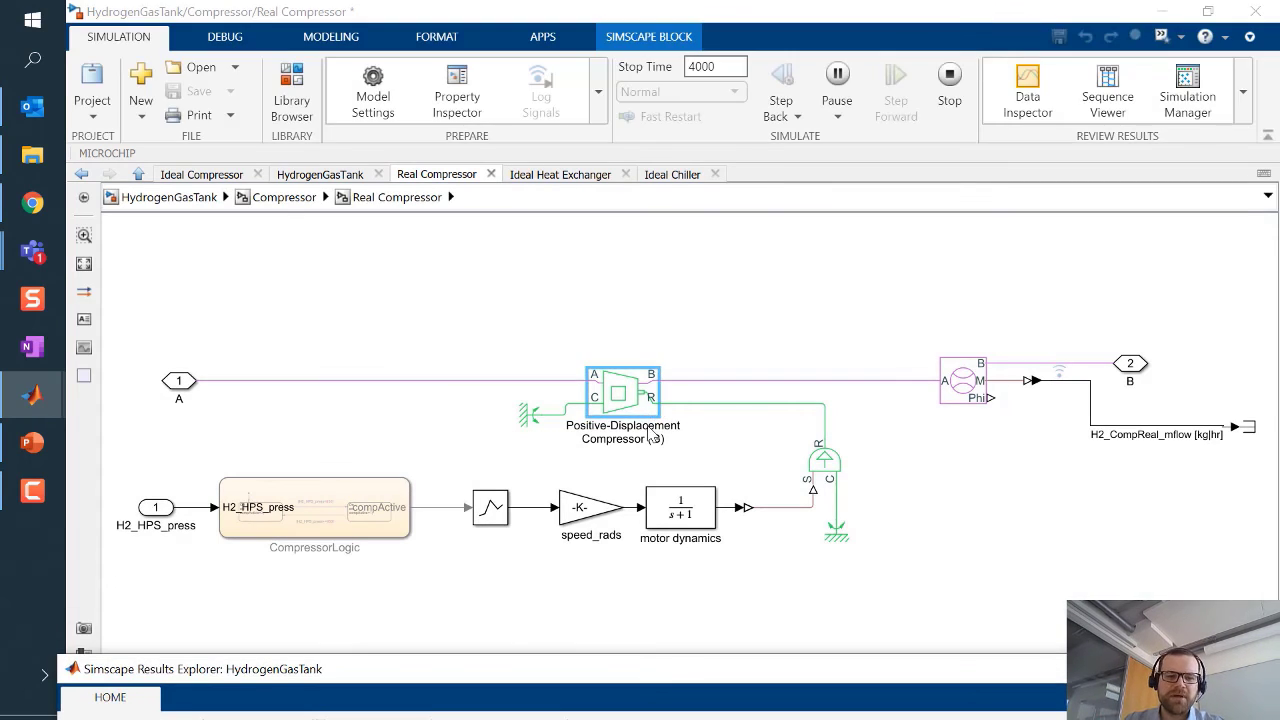
Open the Data Inspector, clear all subplots and switch to a single 1x1 plot layout
left_click(1019, 93)
left_click(902, 38)
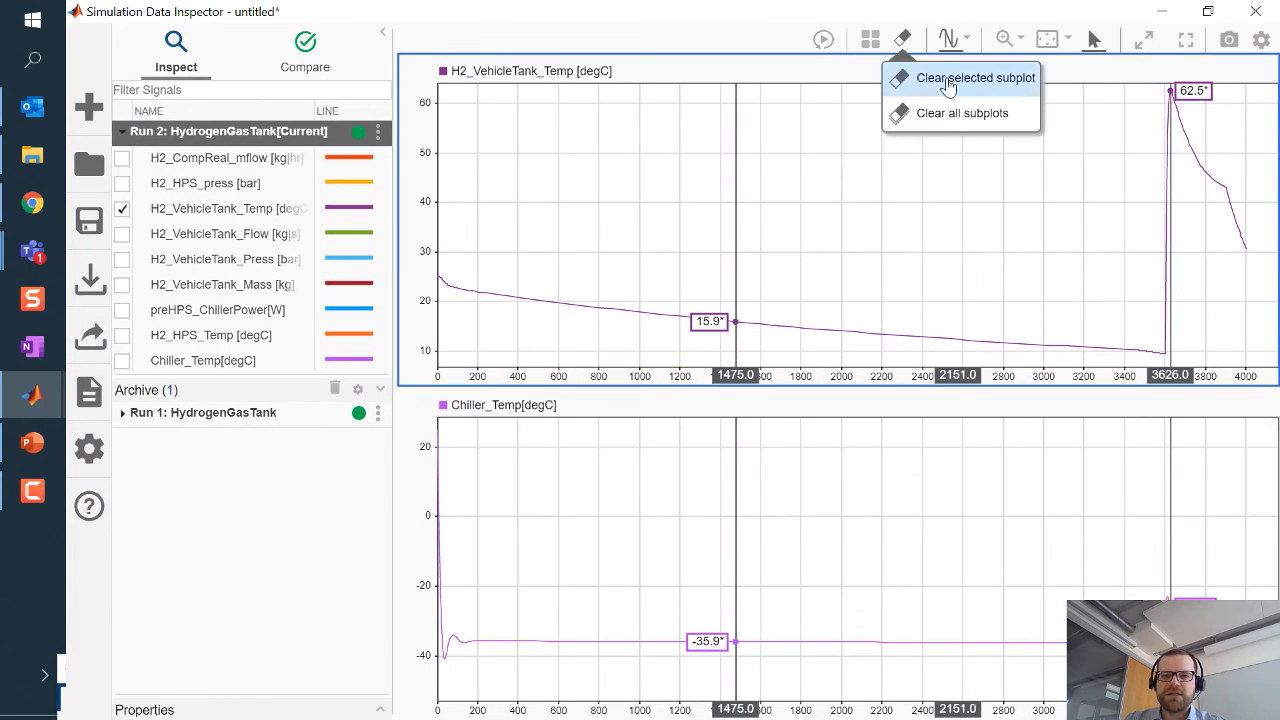
left_click(948, 111)
left_click(871, 42)
left_click(889, 114)
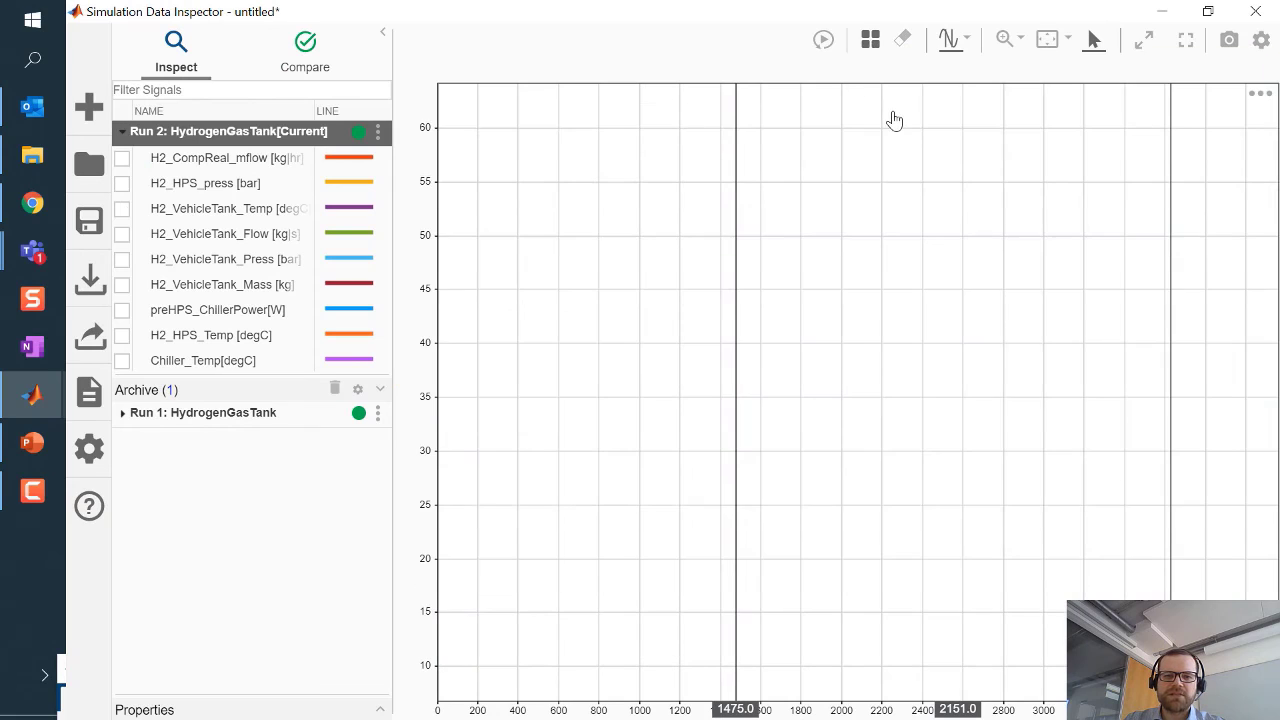
Plot Run 1's H2_CompIdeal_mflow with Run 2's H2_CompReal_mflow overlaid in green
left_click(122, 416)
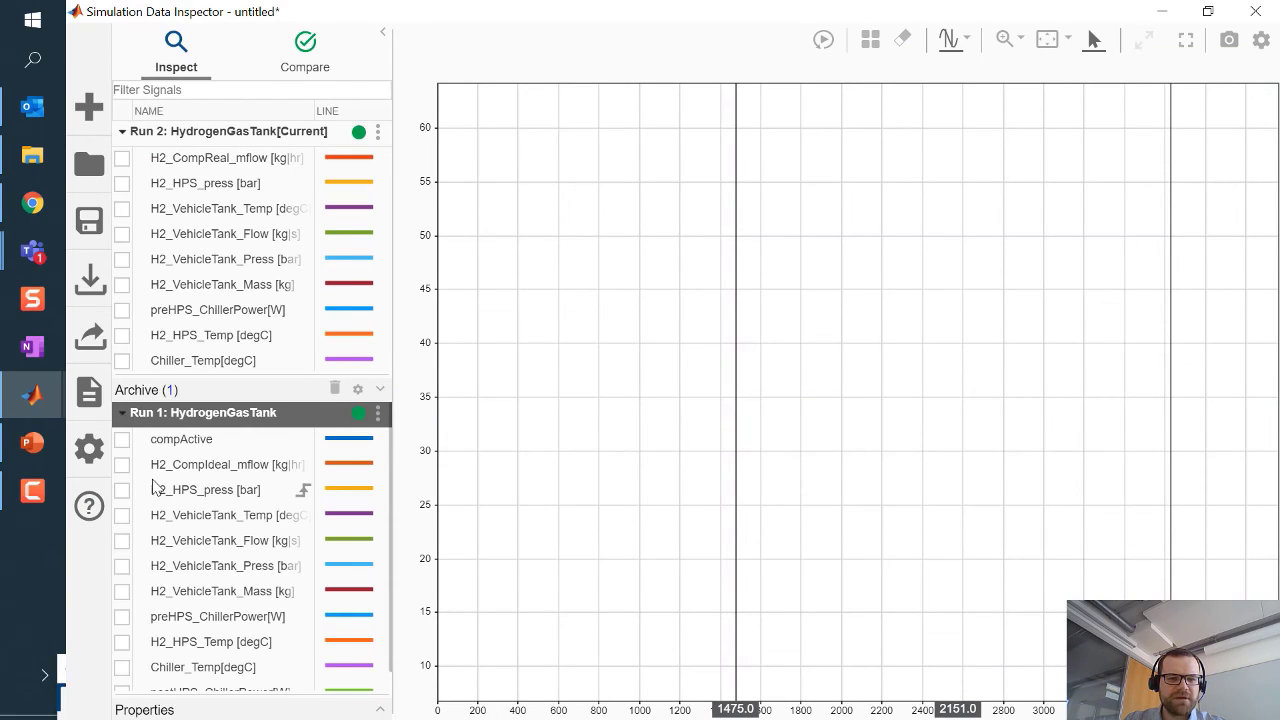
left_click(122, 490)
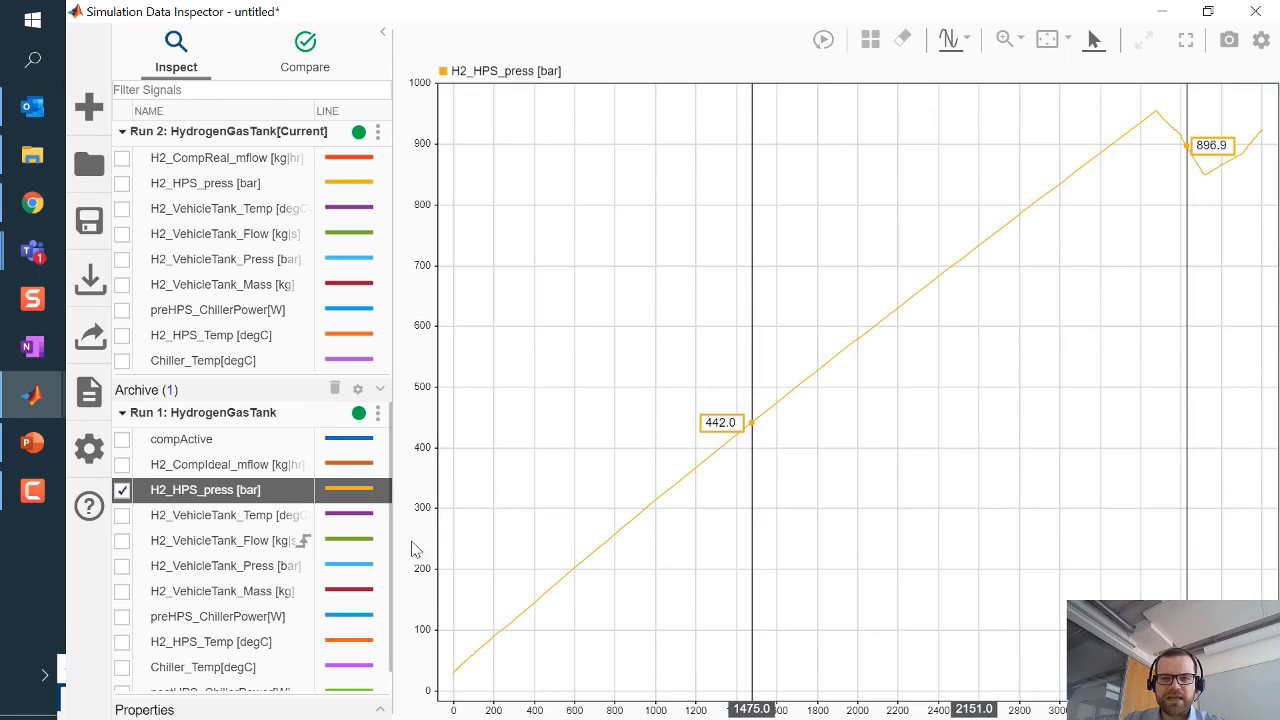
left_click(122, 490)
left_click(122, 464)
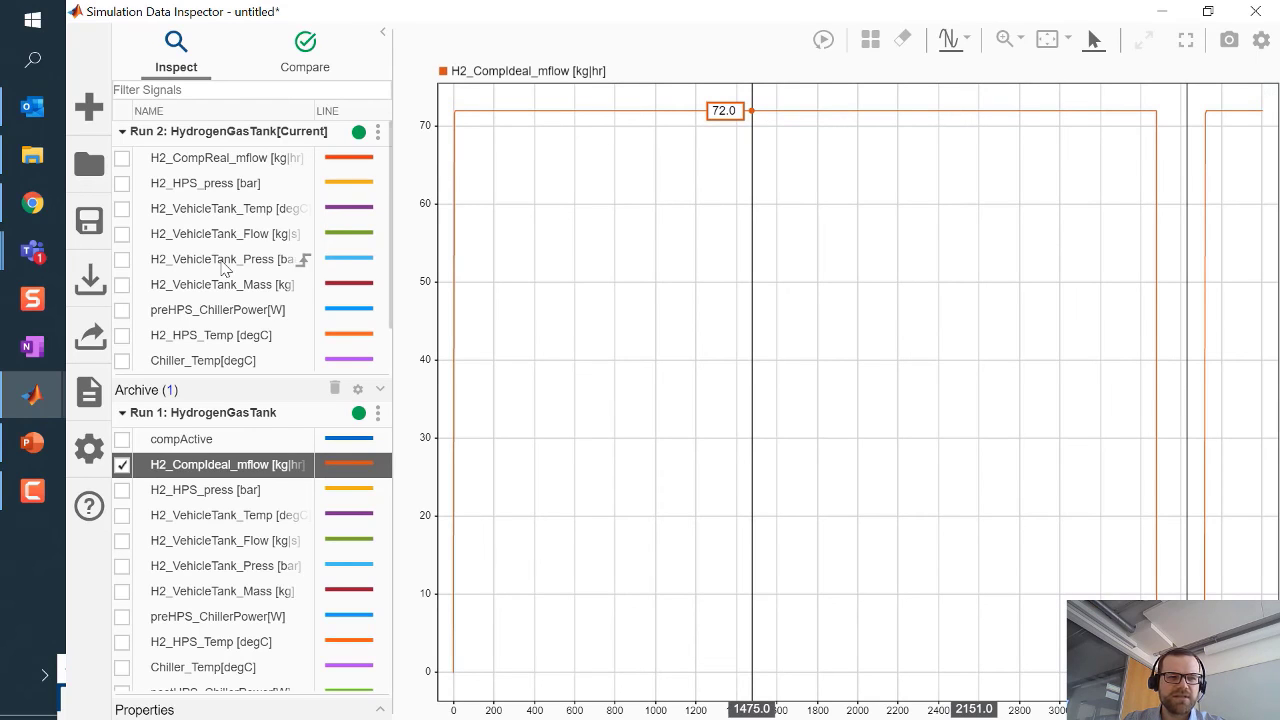
left_click(122, 158)
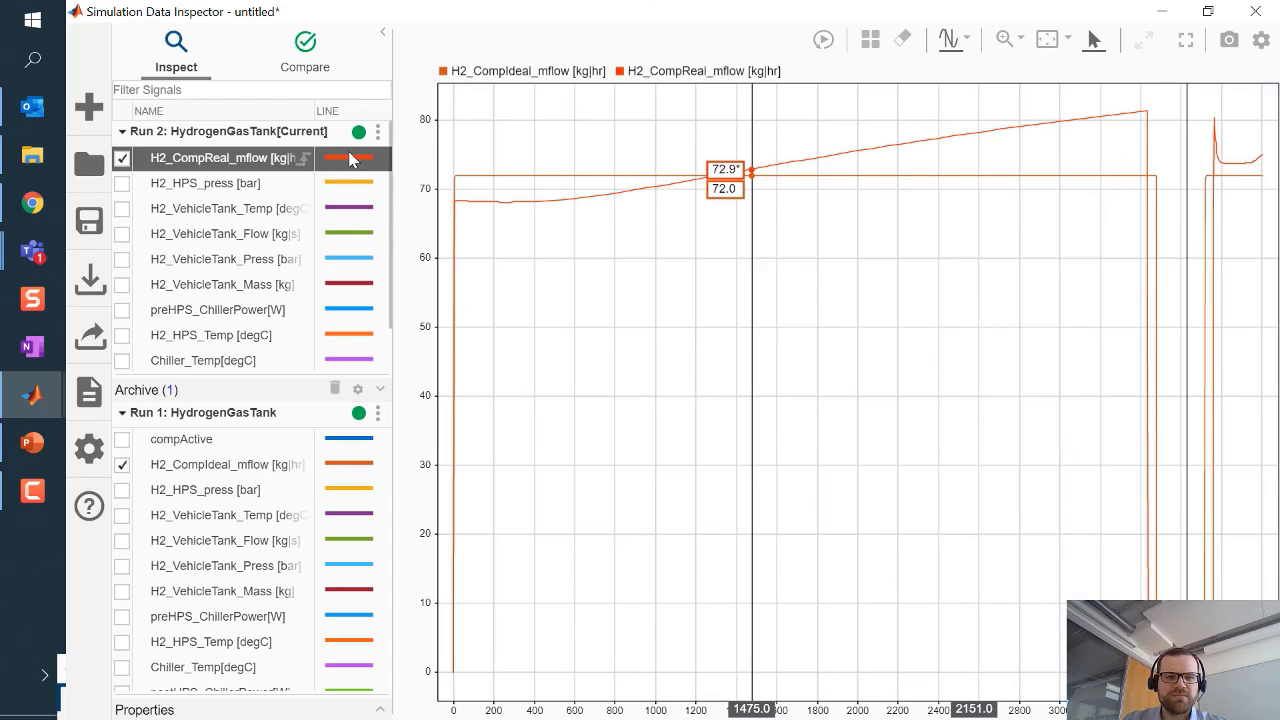
left_click(348, 158)
left_click(491, 107)
left_click(547, 191)
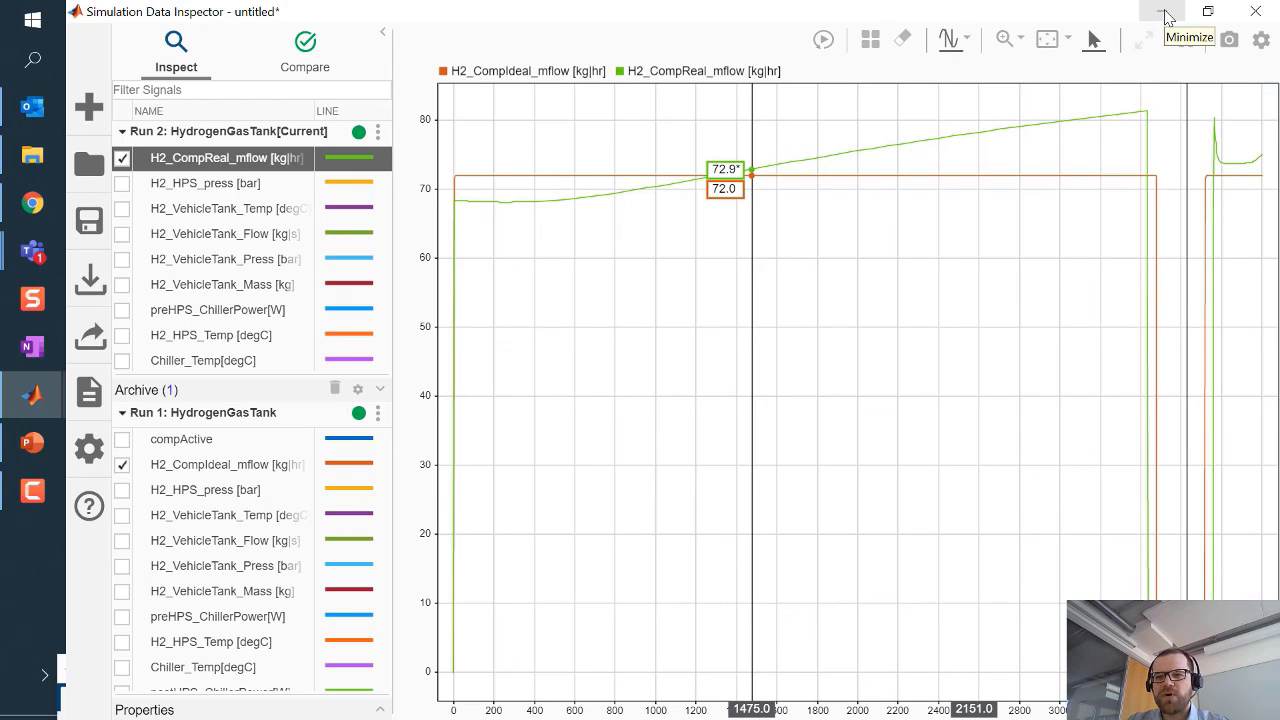
Minimize the Data Inspector to show the 'Relevant Simscape Domains for Hydrogen Systems Modeling' slide
left_click(1163, 12)
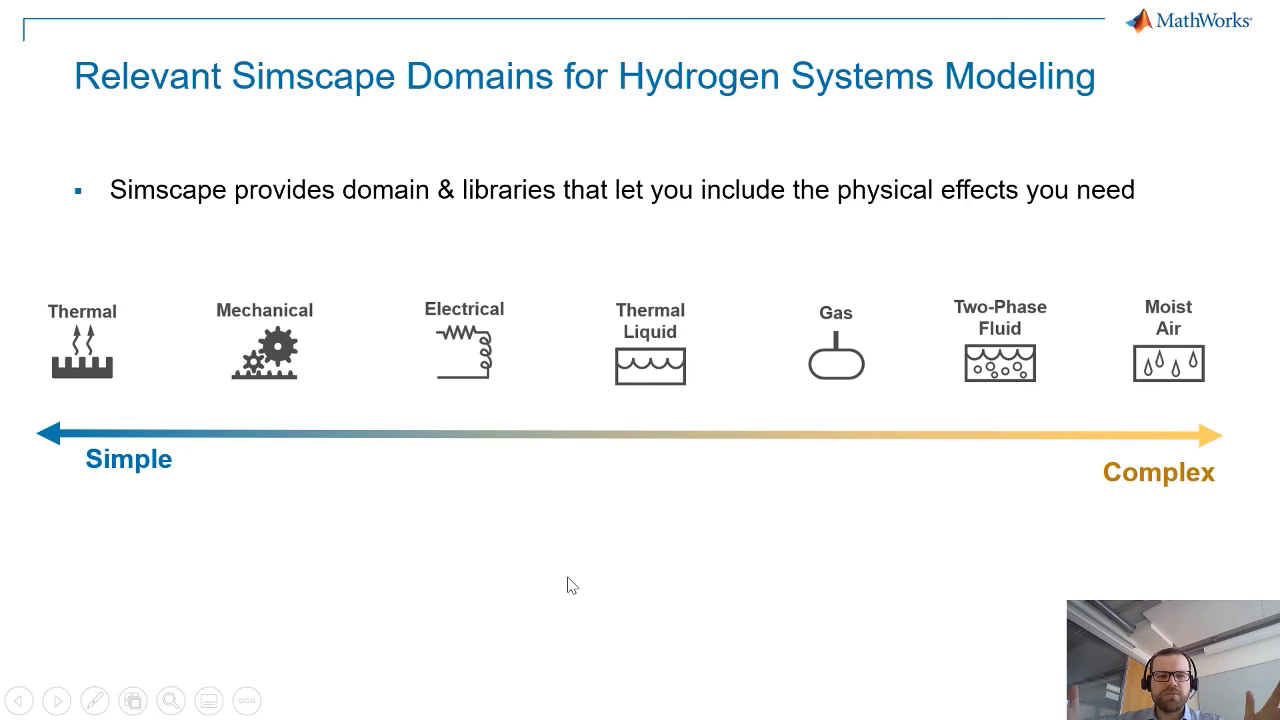